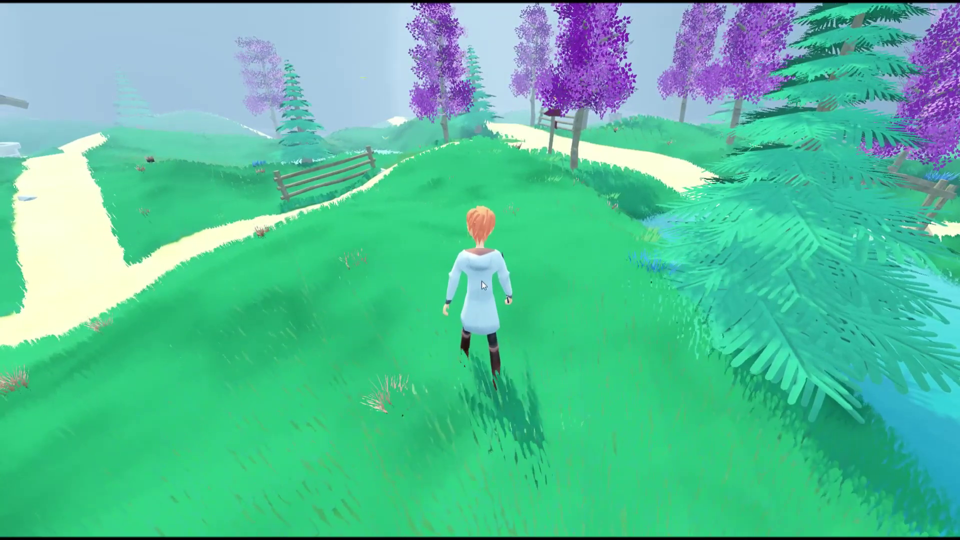
Run the character past the well and pond up to the crates, drawing and raising its sword.
key("w")
key("a")
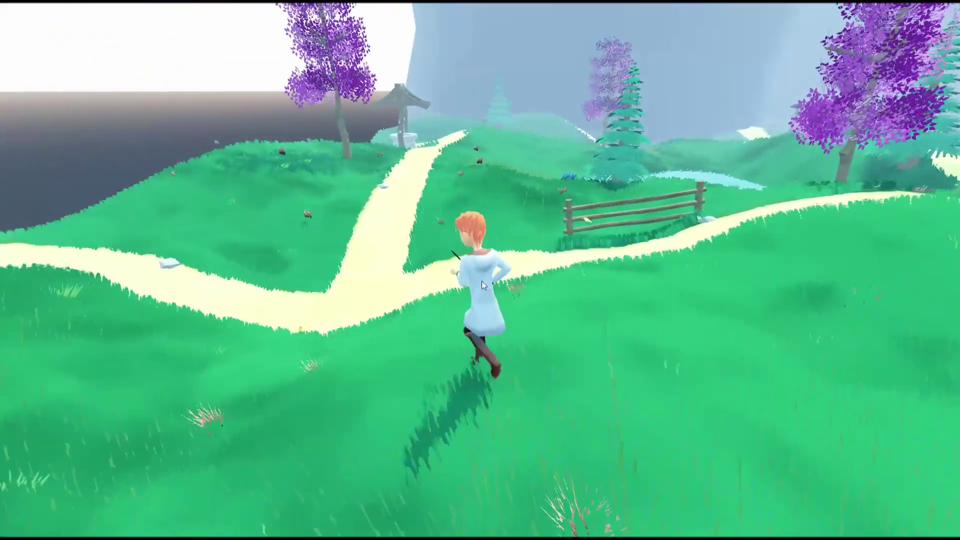
key("w")
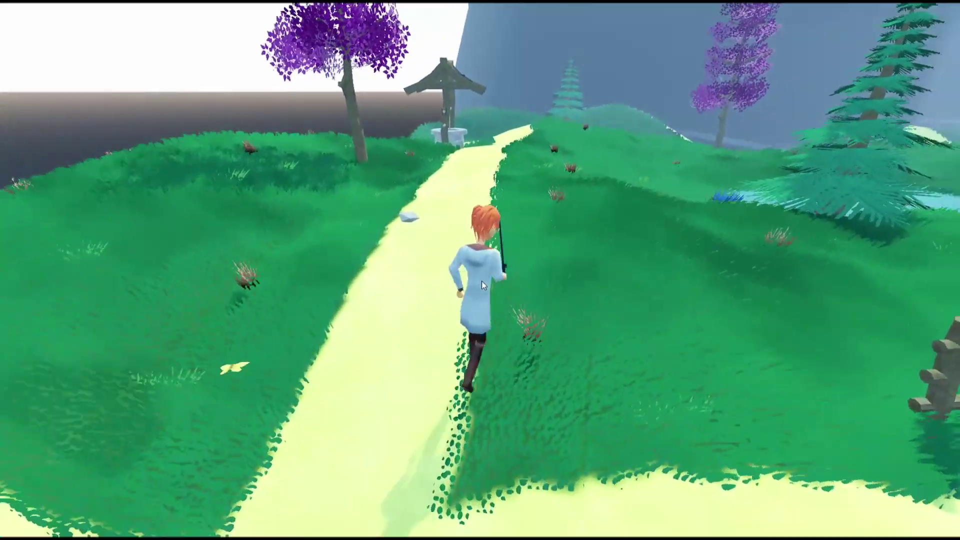
key("w")
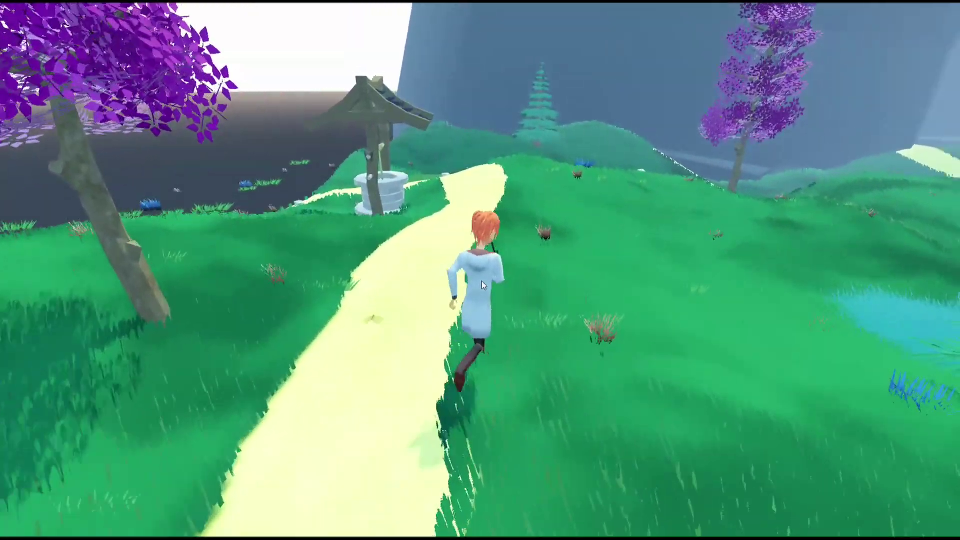
left_click(482, 281)
key("d")
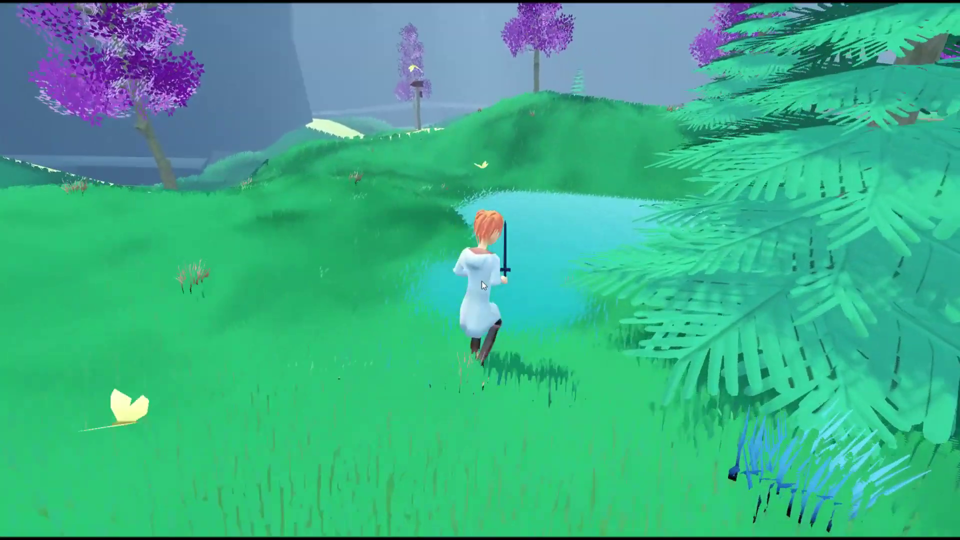
key("w")
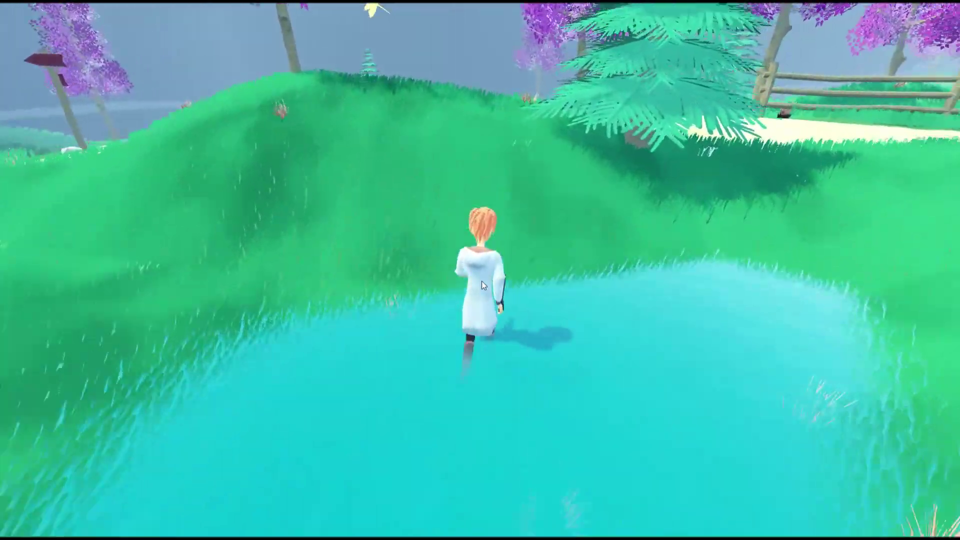
key("a")
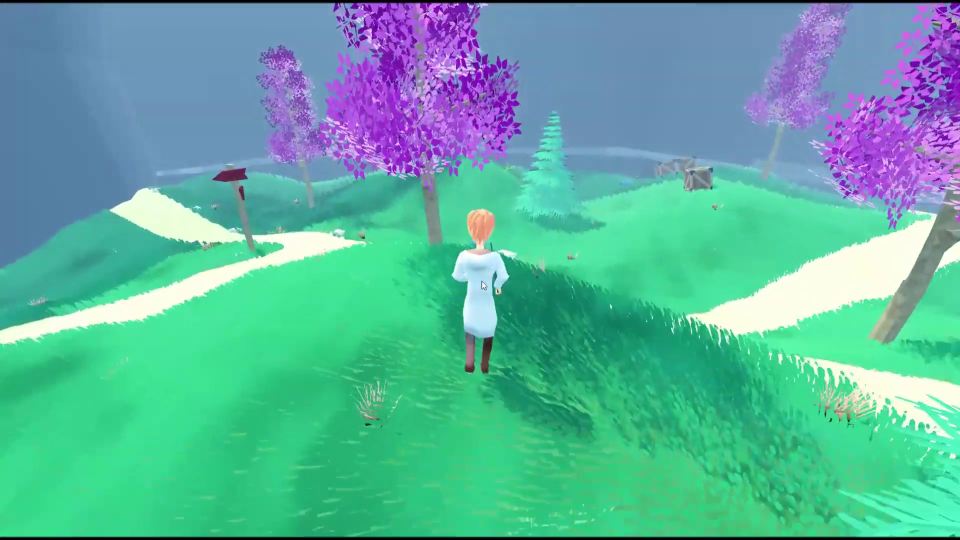
left_click(481, 284)
key("a")
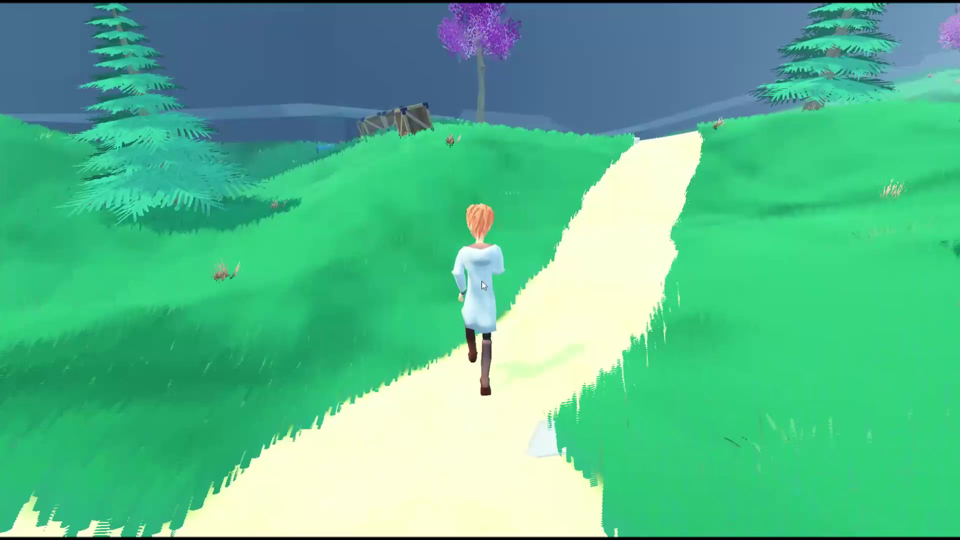
key("a")
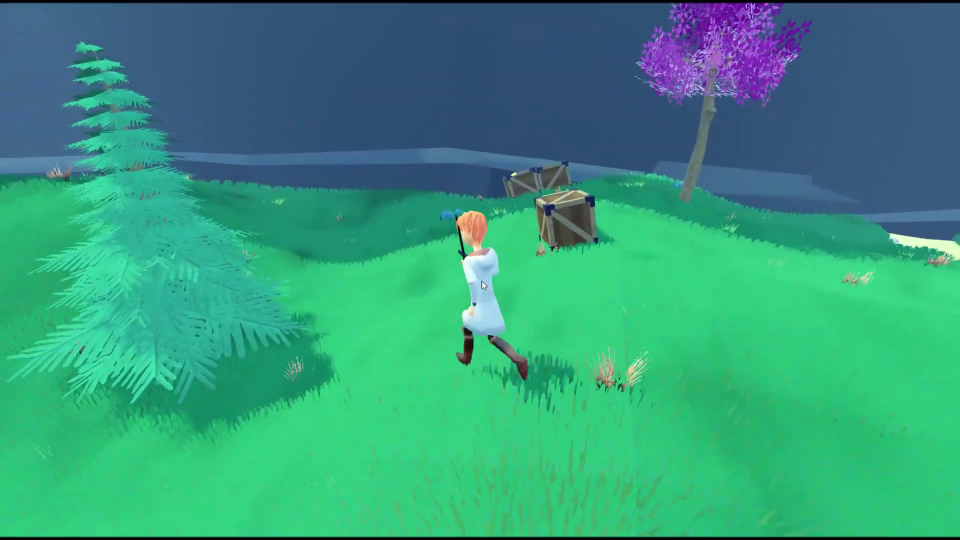
key("a")
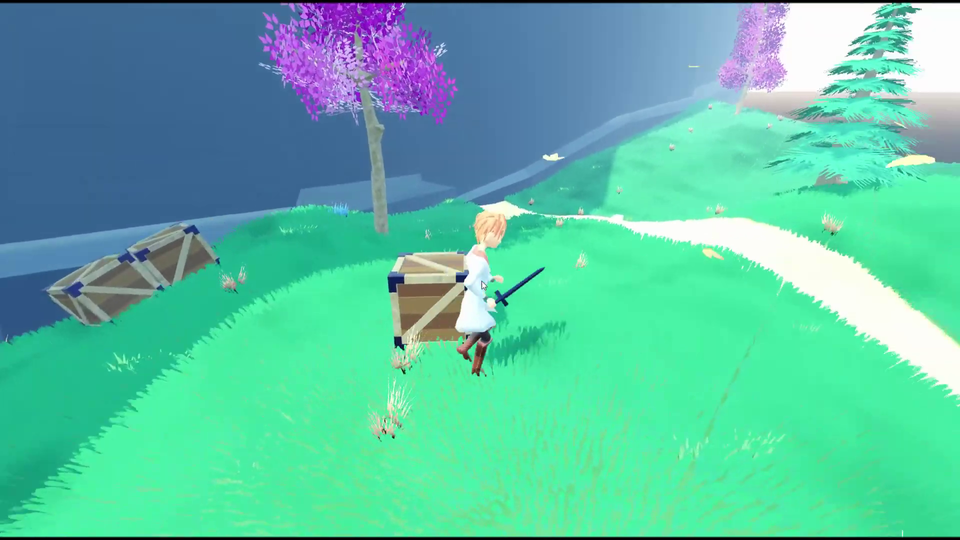
Run the character over the wooden bridge, across the hill and along the sandy path.
key("w")
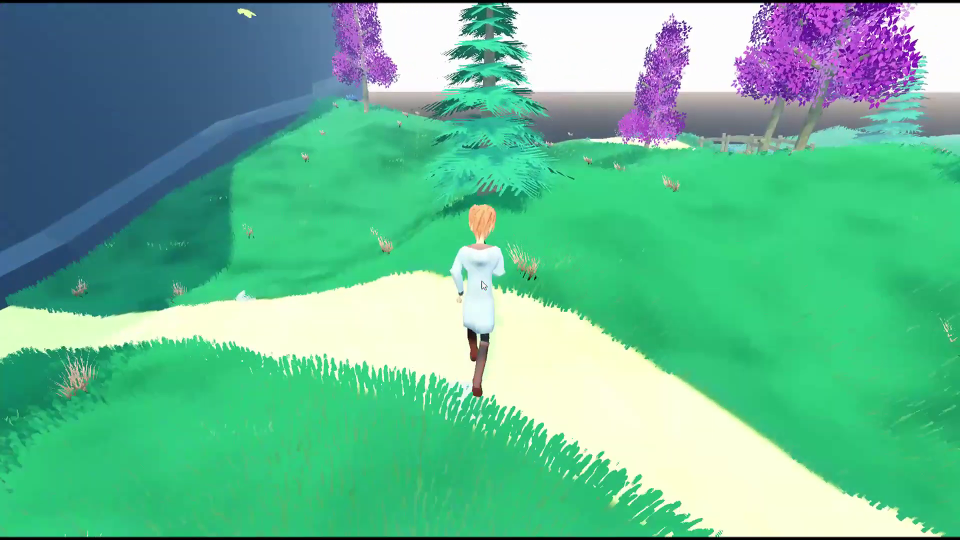
key("w")
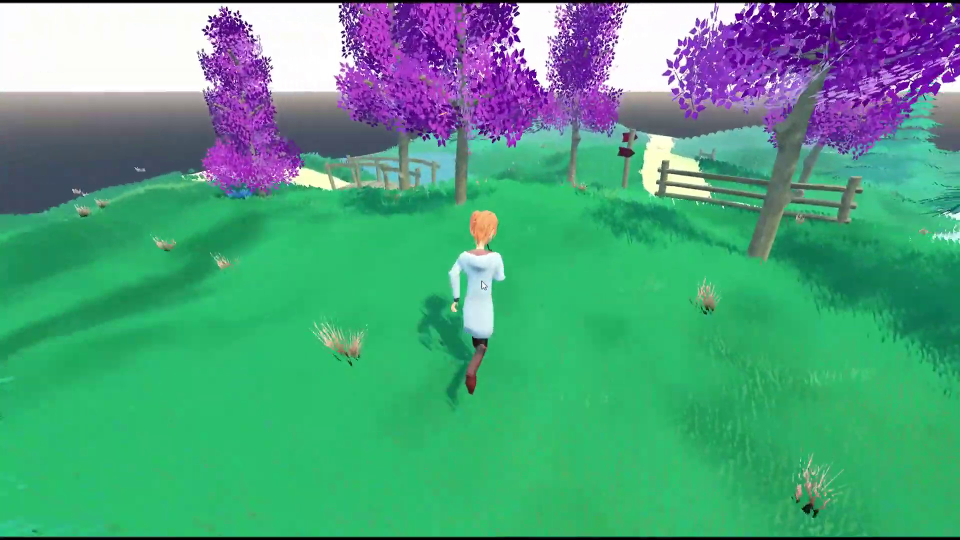
key("w")
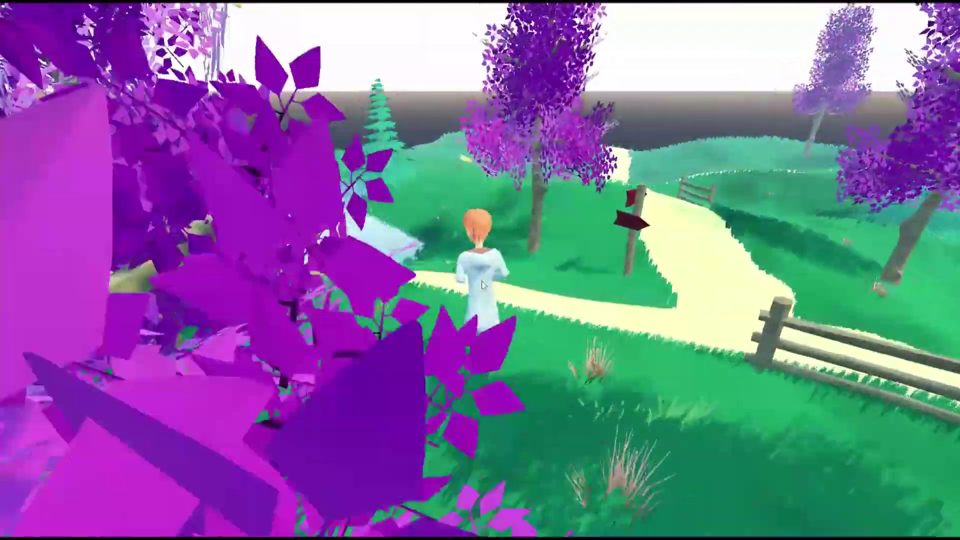
key("w")
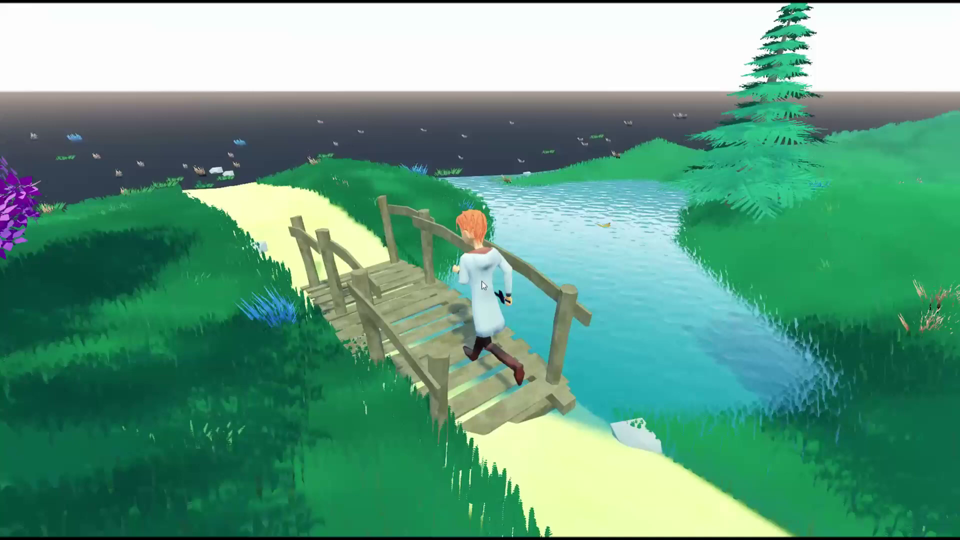
key("w")
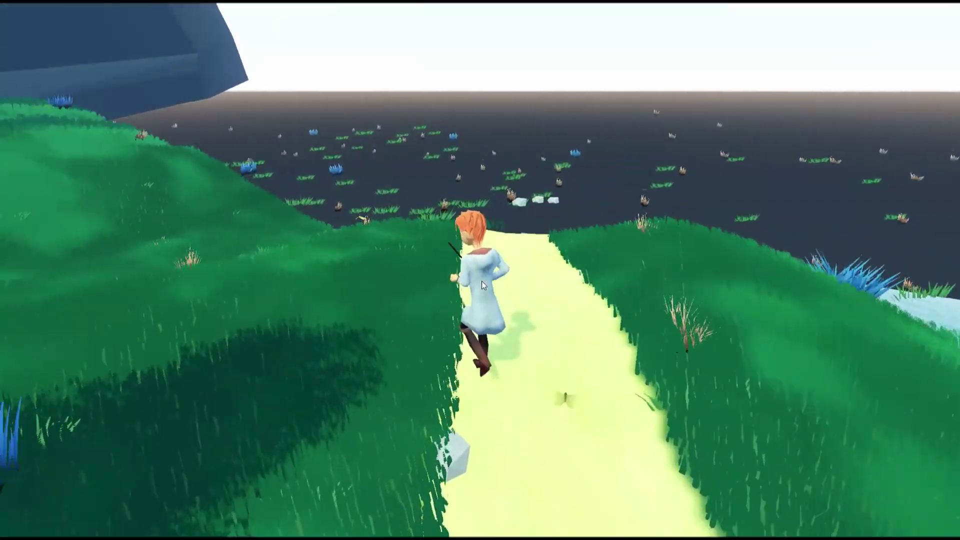
key("w")
key("a")
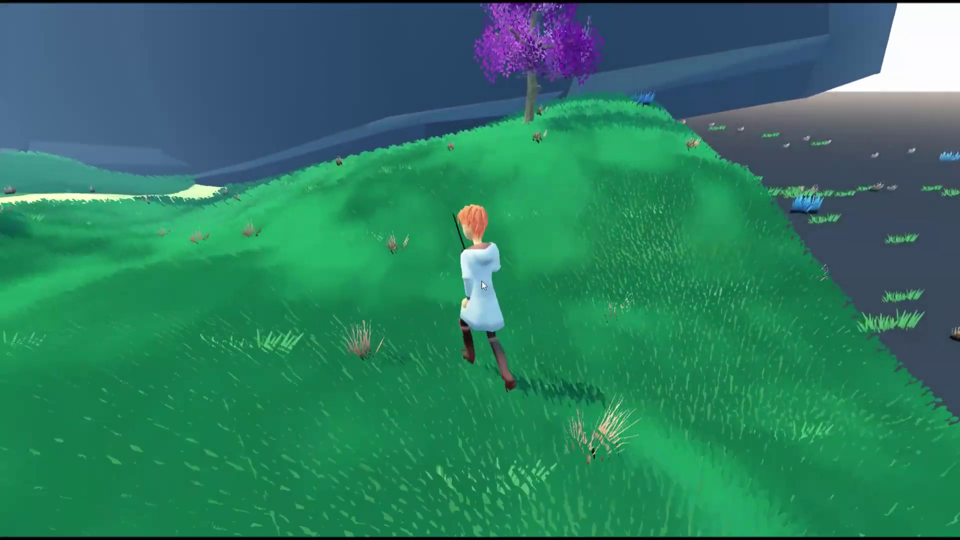
key("w")
key("a")
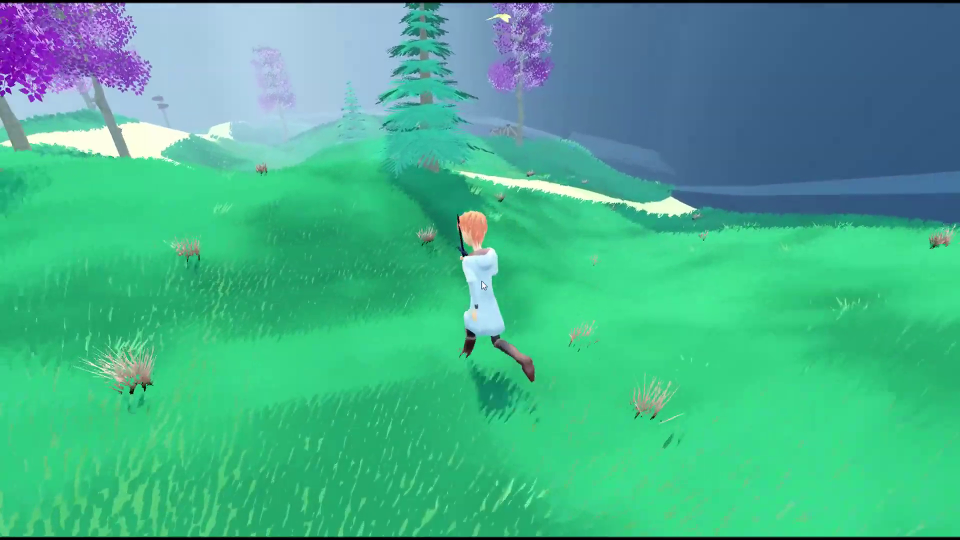
key("w")
key("a")
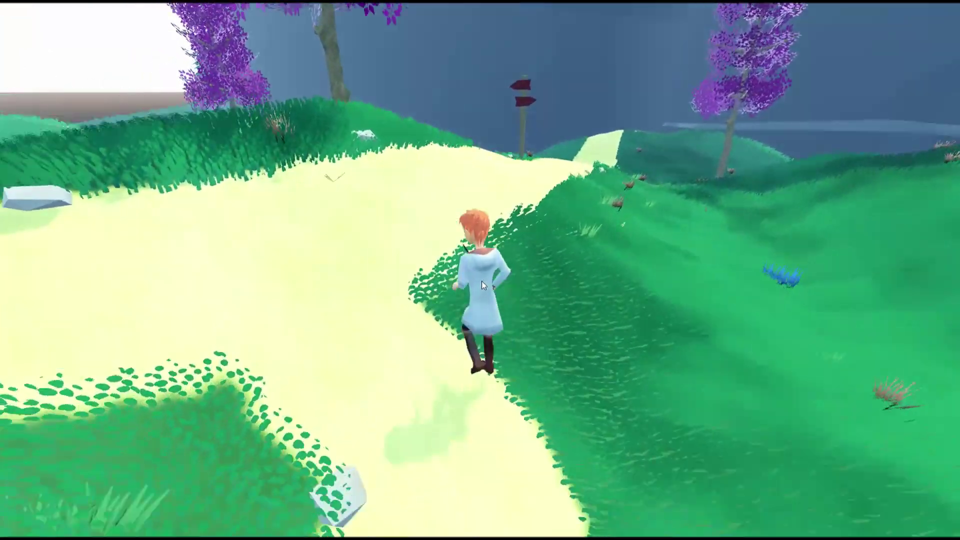
key("w")
key("a")
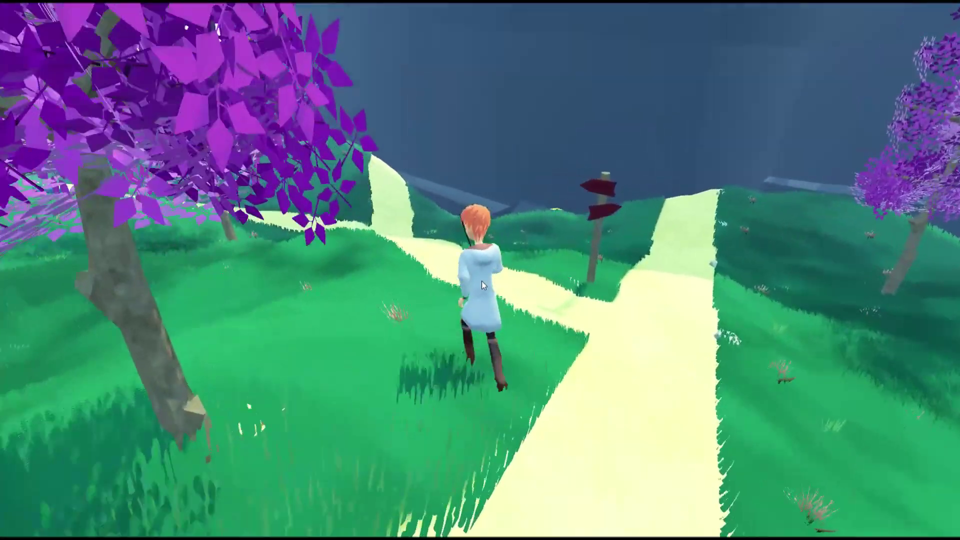
key("w")
key("a")
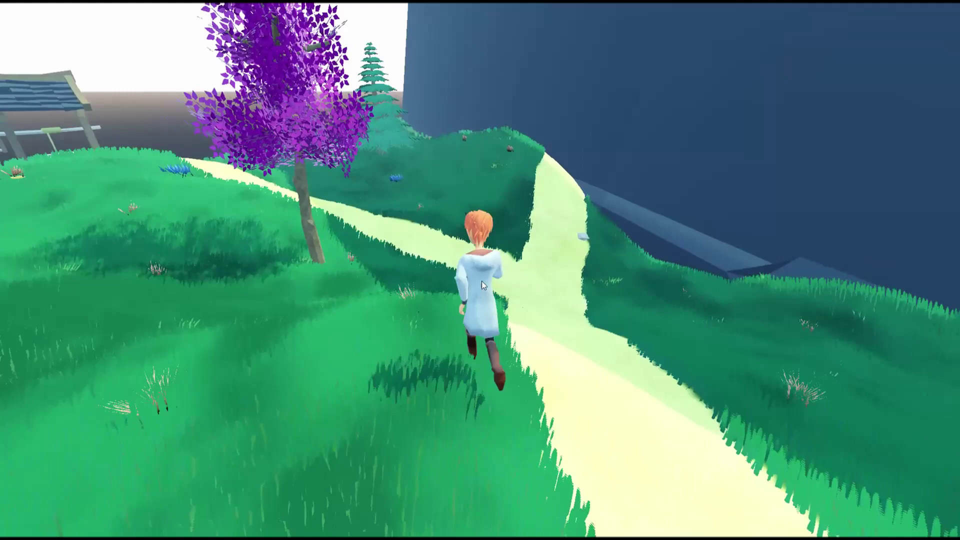
key("w")
key("a")
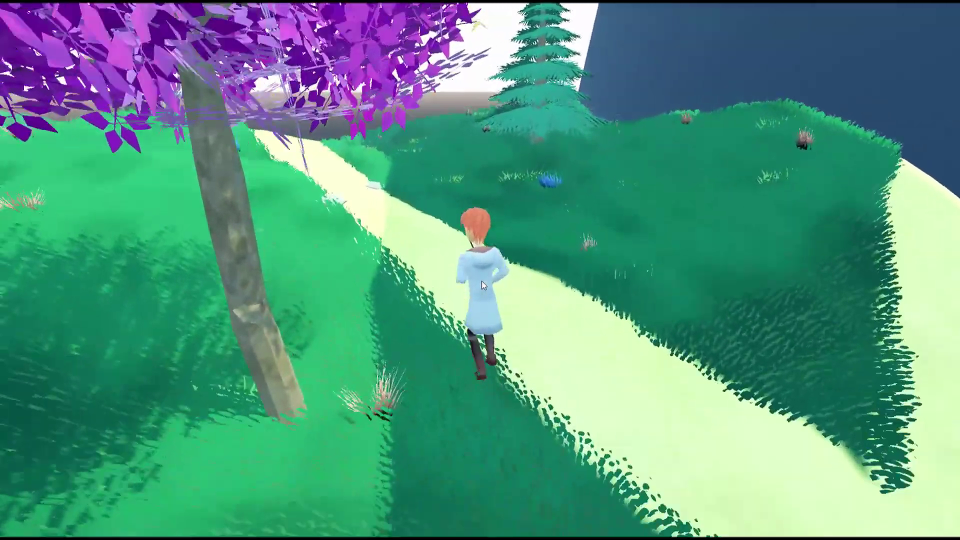
key("w")
key("a")
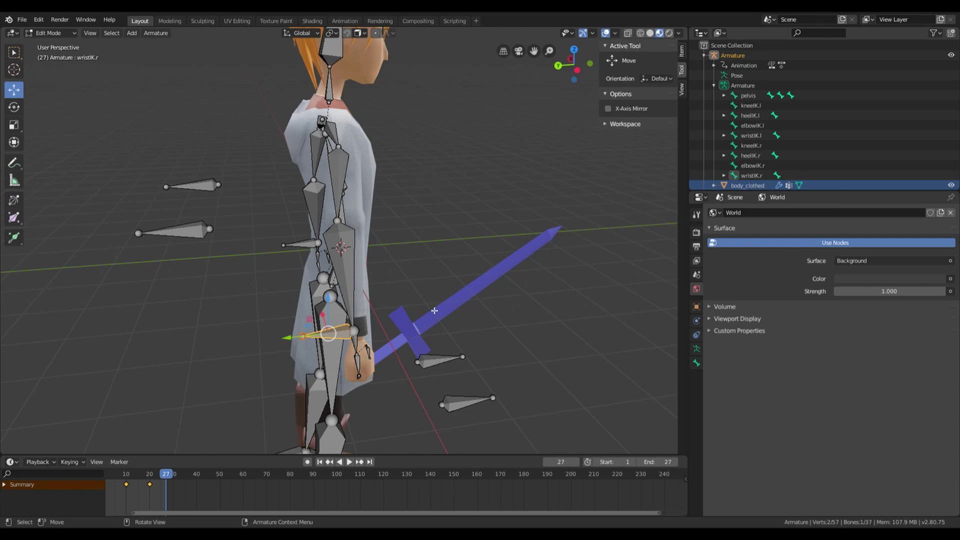
Switch the armature to Pose Mode and move the wristIK.r bone to shift the sword hand.
scroll(395, 319, "up", 1)
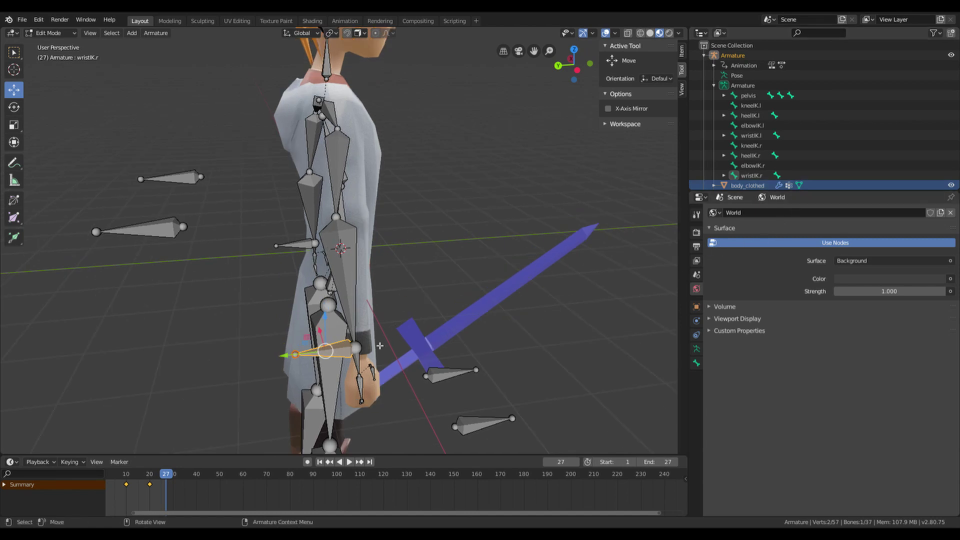
left_click(56, 34)
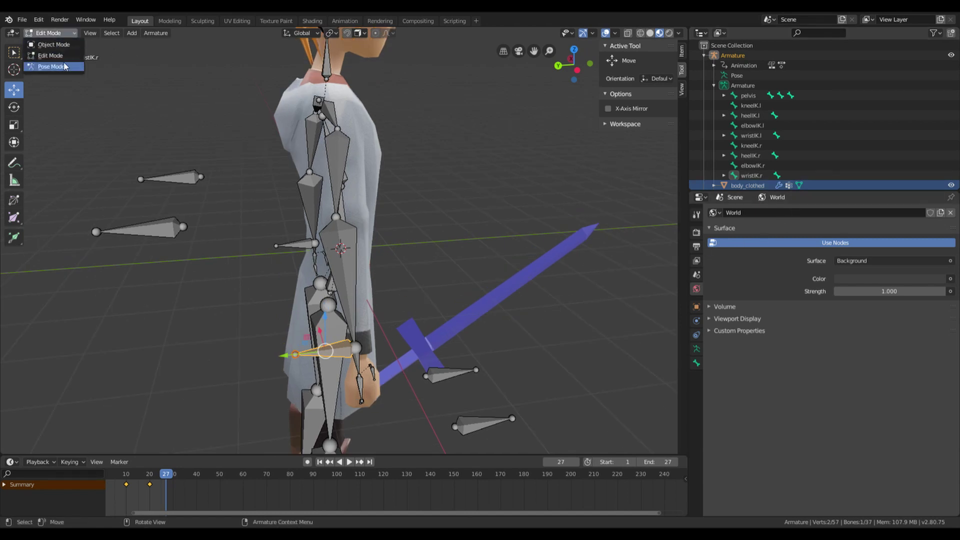
left_click(70, 67)
left_click(364, 365)
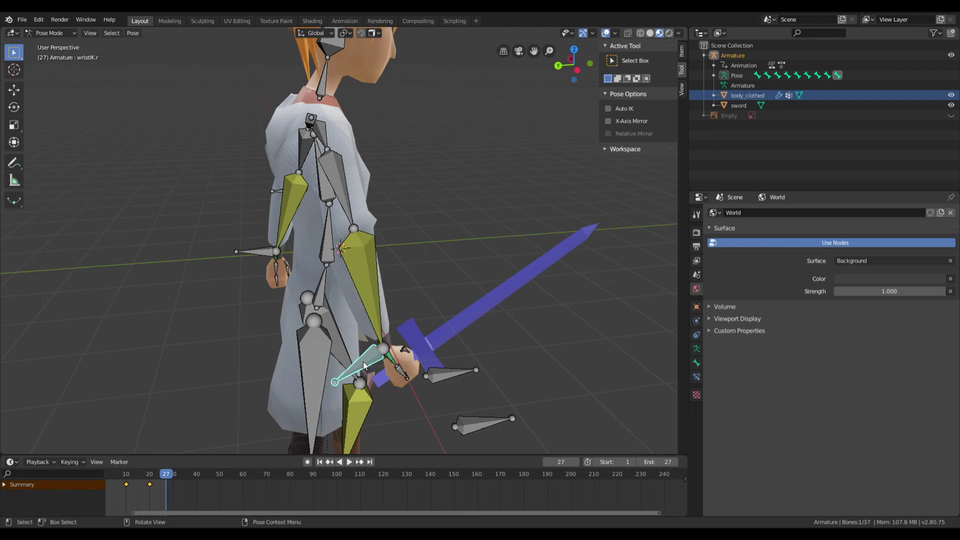
key("g")
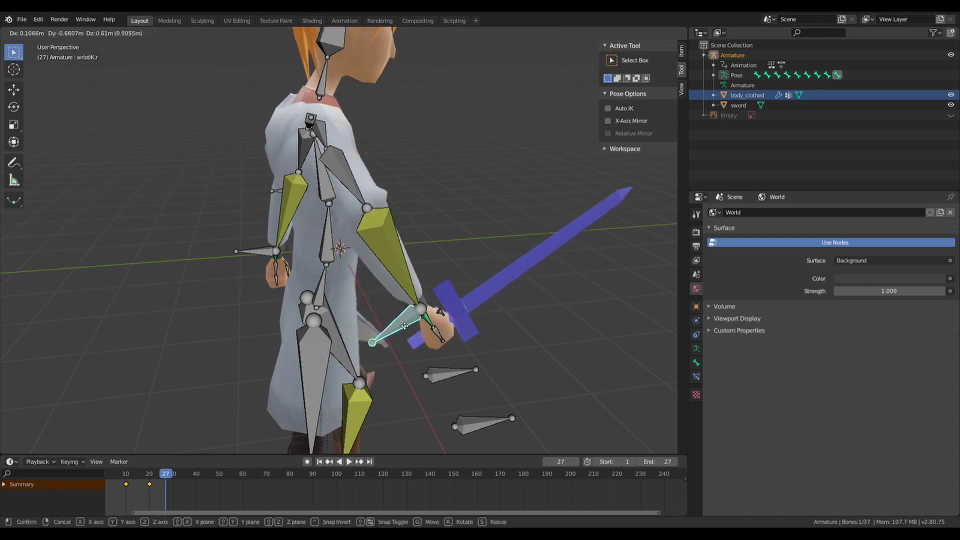
left_click(401, 332)
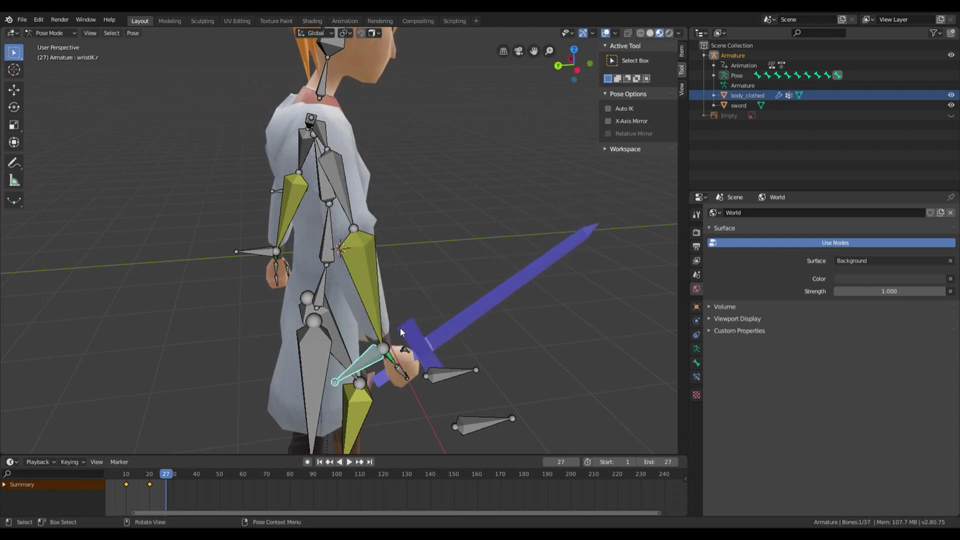
In the Animation workspace, play the idle_loop animation and stop it at frame 21.
left_click(344, 20)
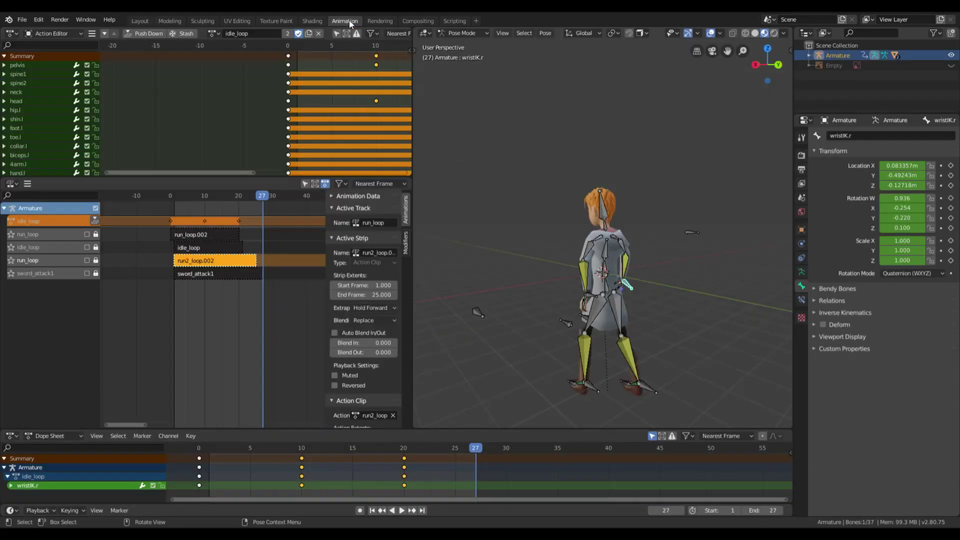
key("space")
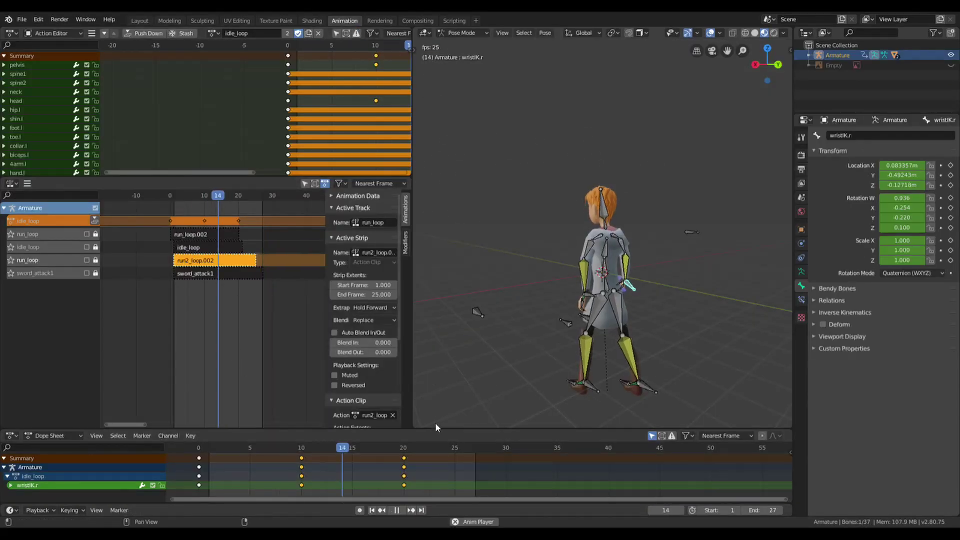
key("space")
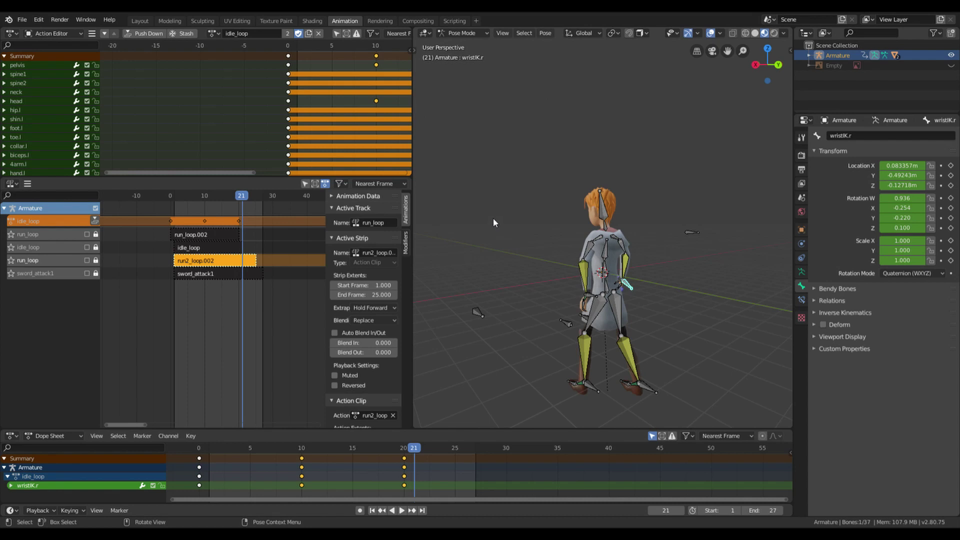
In the Layout workspace, set the armature to Rest Position and view the character from the front.
left_click(140, 21)
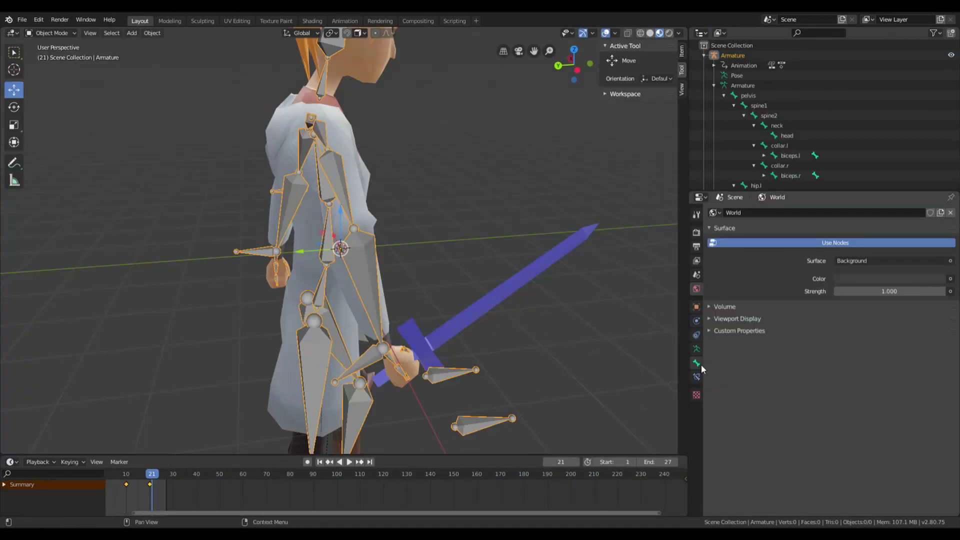
left_click(697, 349)
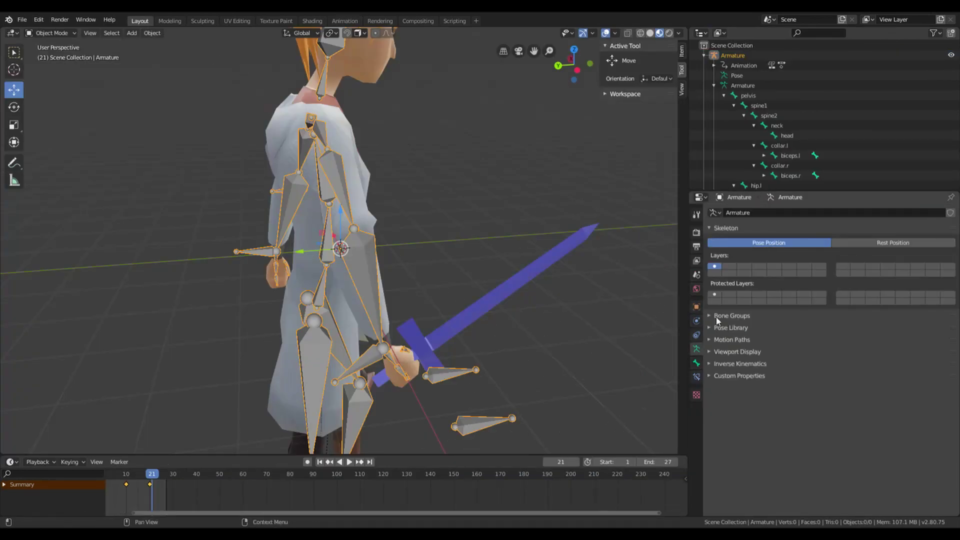
left_click(896, 248)
middle_click_drag(598, 250, 536, 260)
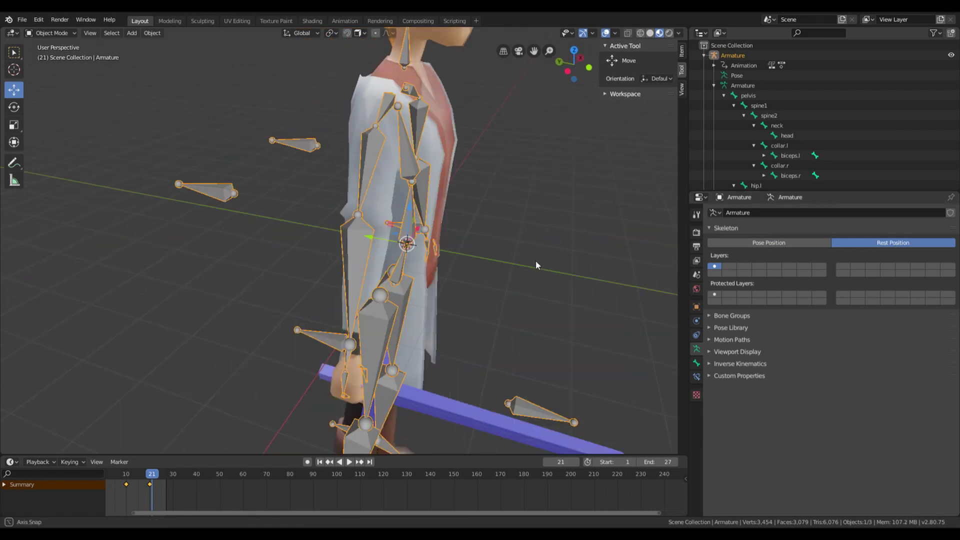
scroll(462, 263, "up", 3)
scroll(463, 265, "down", 2)
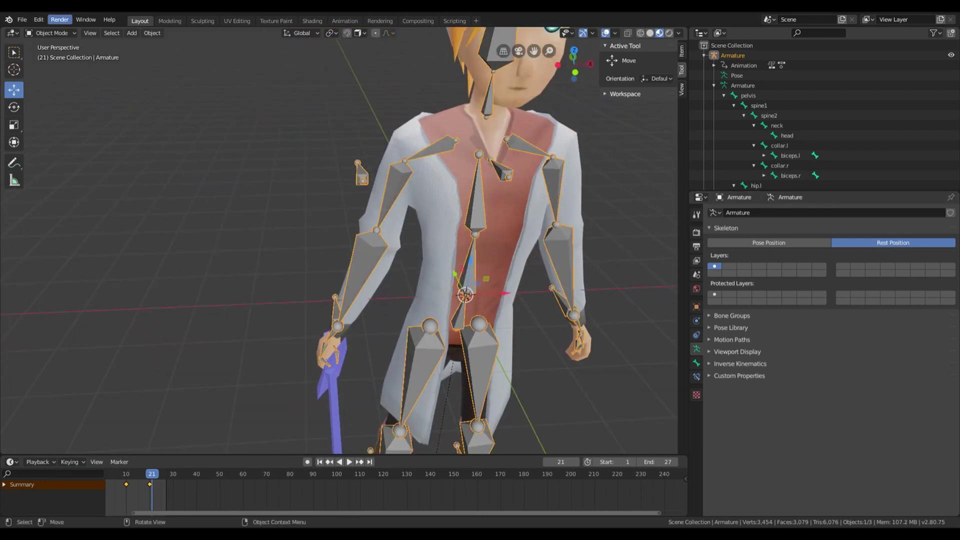
Export as glTF 2.0 after reviewing the tabs, with Include All Bone Influences unticked, to import_test/char_v2-rig.
left_click(22, 19)
mouse_move(73, 170)
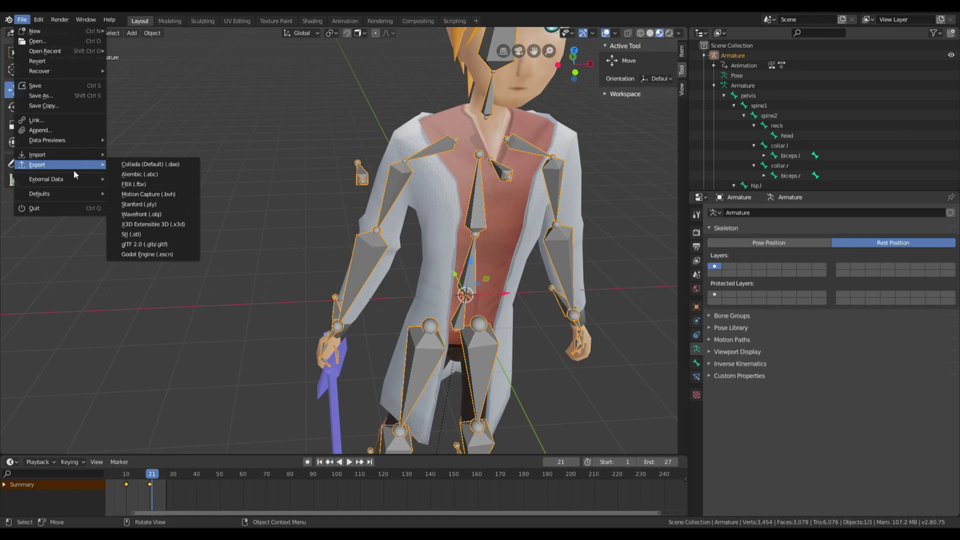
left_click(178, 245)
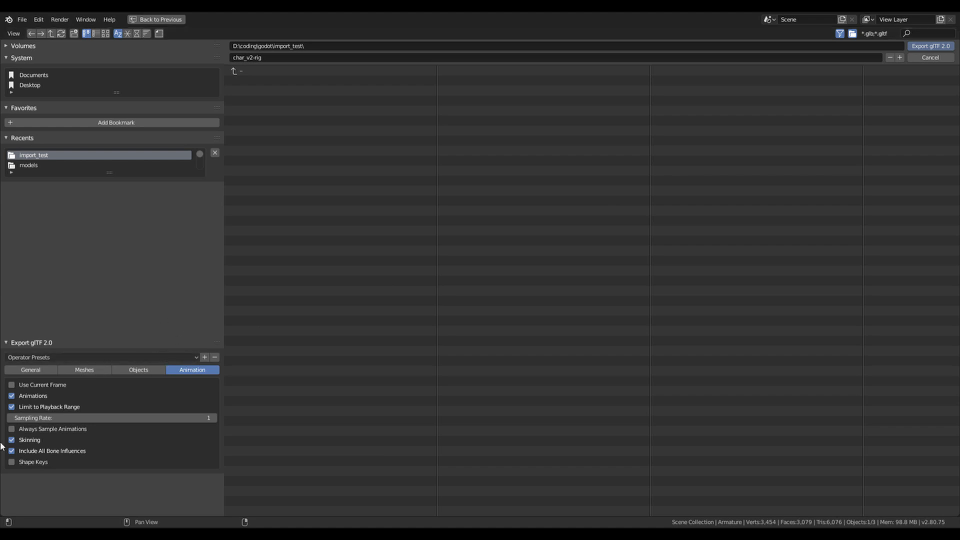
left_click(144, 373)
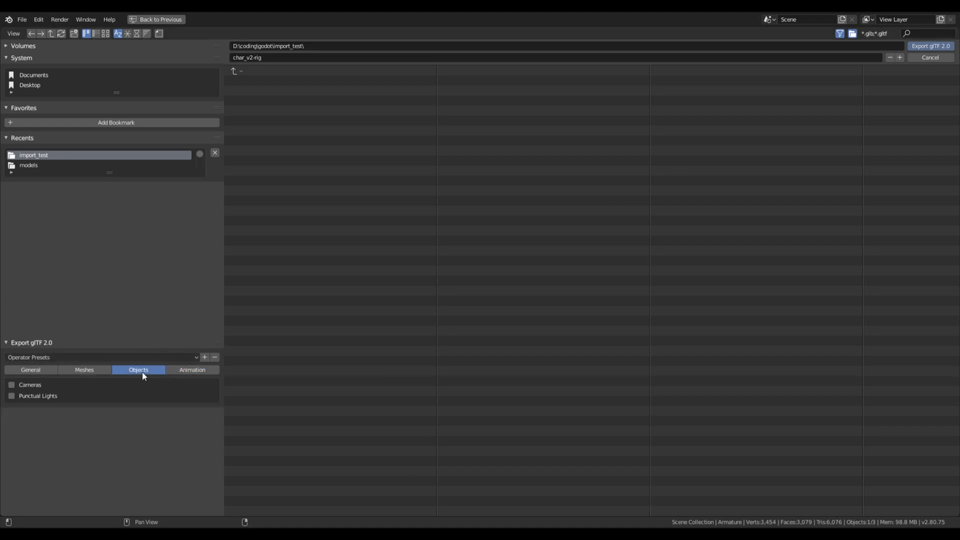
left_click(73, 370)
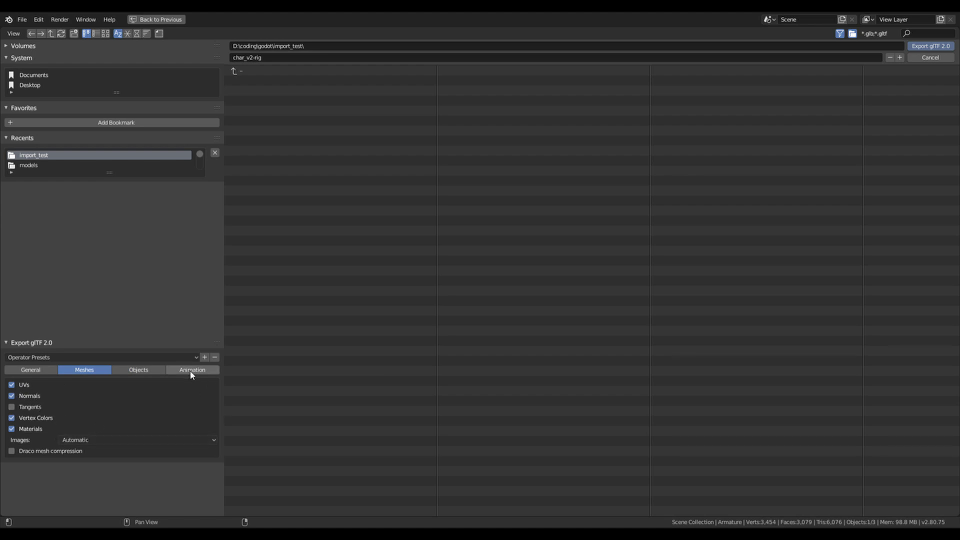
left_click(28, 371)
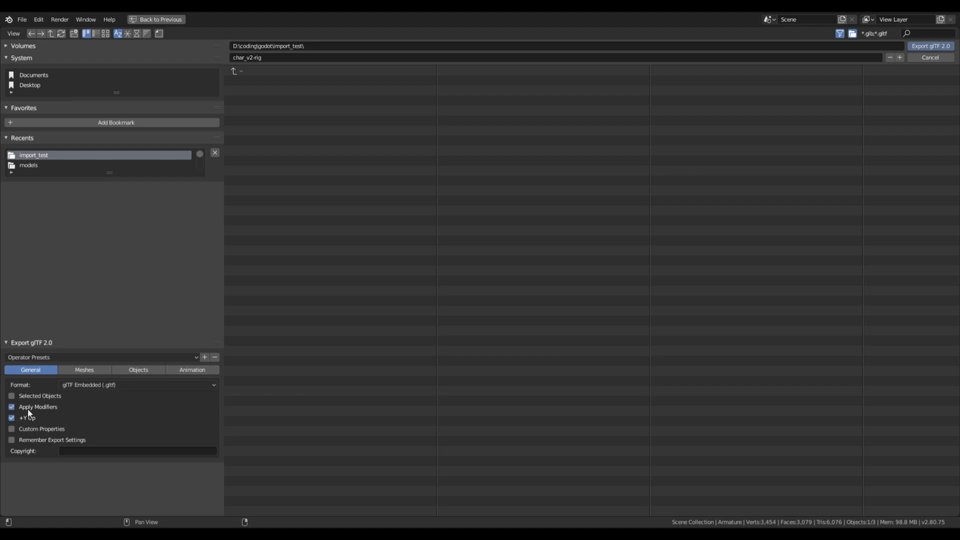
left_click(183, 370)
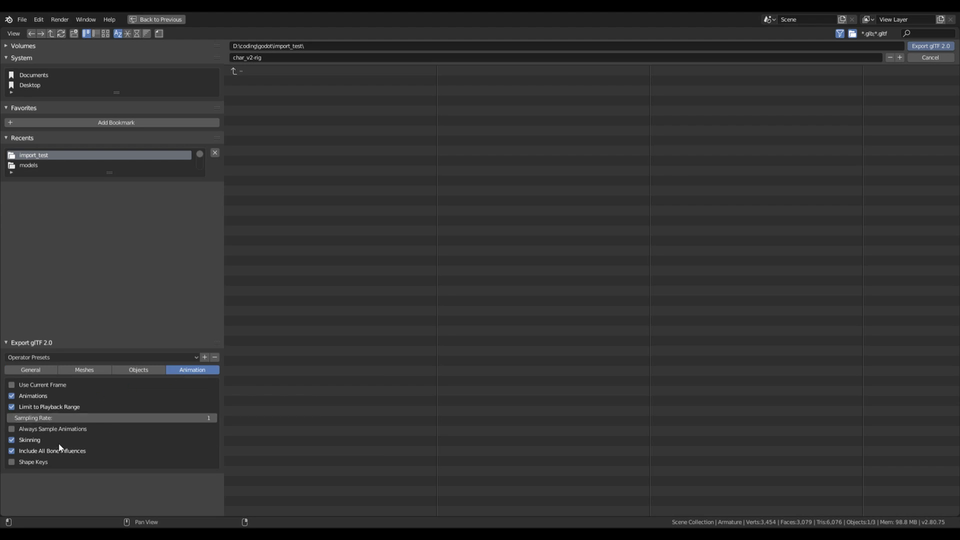
left_click(12, 451)
left_click(925, 47)
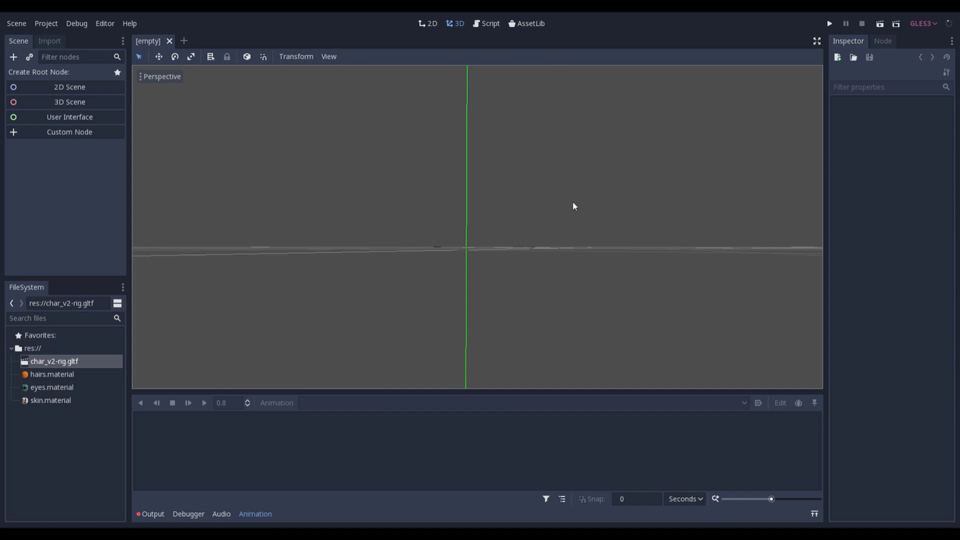
Open char_v2-rig.gltf as a New Inherited scene and orbit to the character's front.
double_click(71, 359)
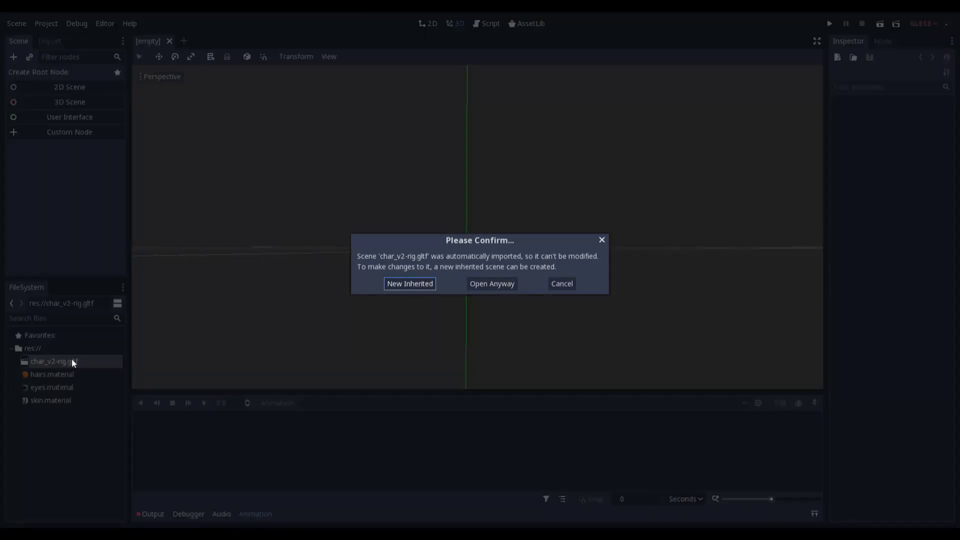
left_click(410, 284)
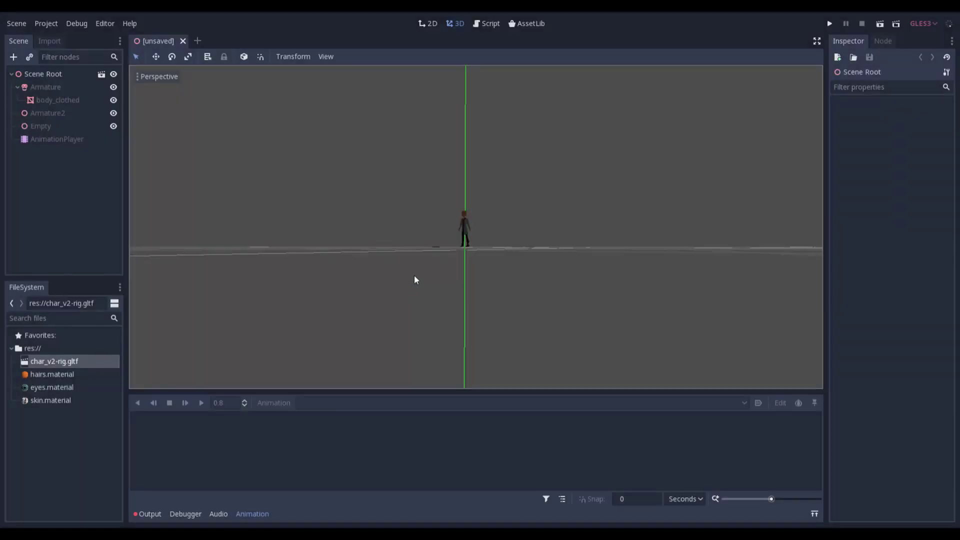
scroll(436, 202, "up", 10)
middle_click_drag(435, 208, 475, 238)
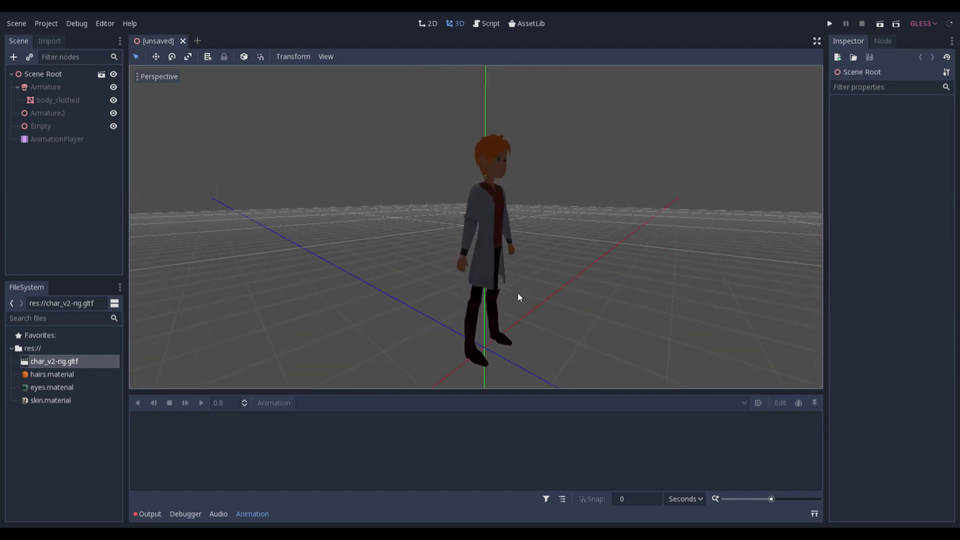
mouse_move(523, 284)
middle_mouse_down()
mouse_move(427, 280)
mouse_move(423, 292)
mouse_move(508, 286)
middle_mouse_up()
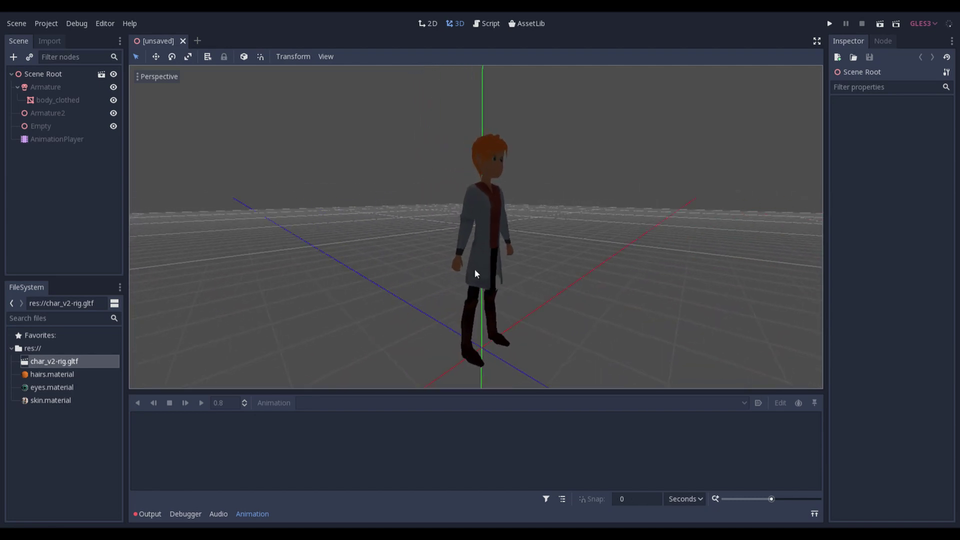
Select the AnimationPlayer and play the run2_loop animation, watching the run from the side.
left_click(75, 140)
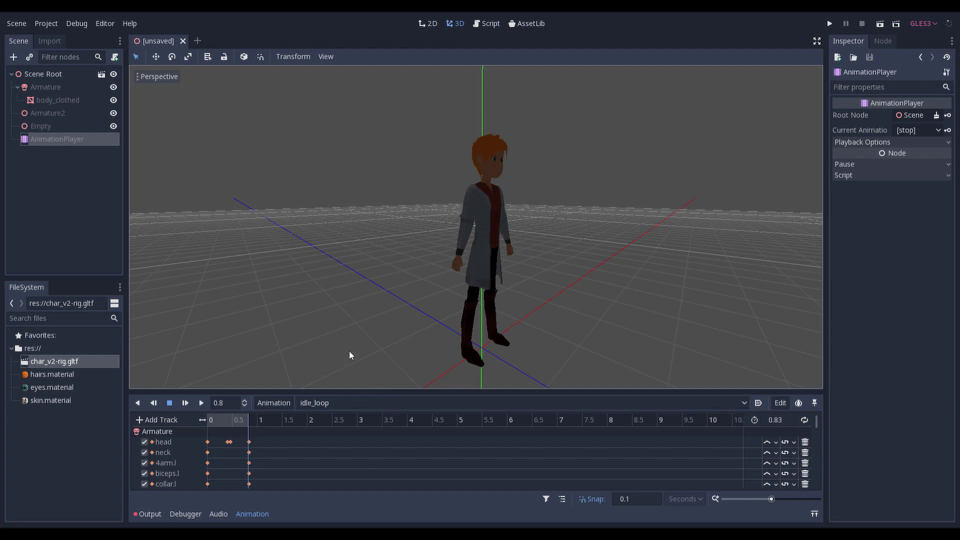
left_click(350, 402)
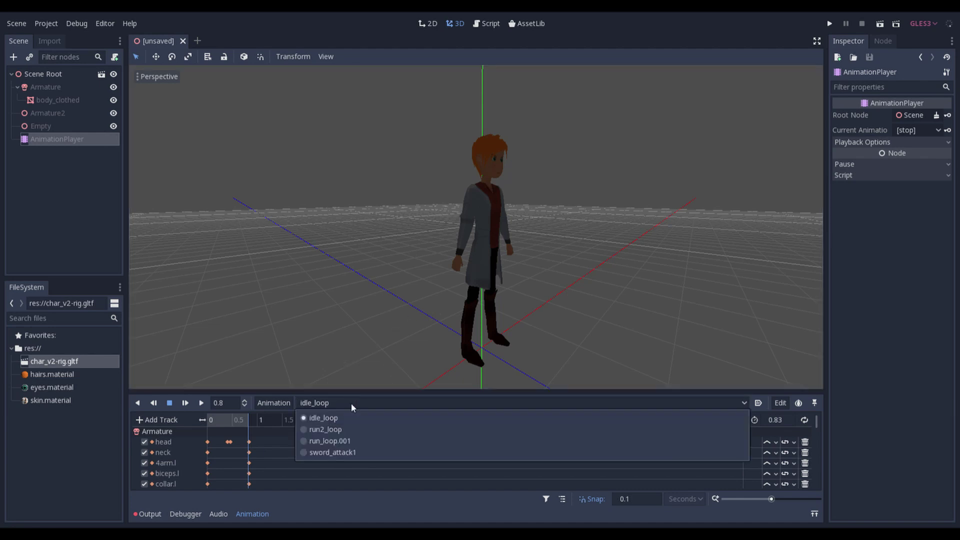
left_click(358, 430)
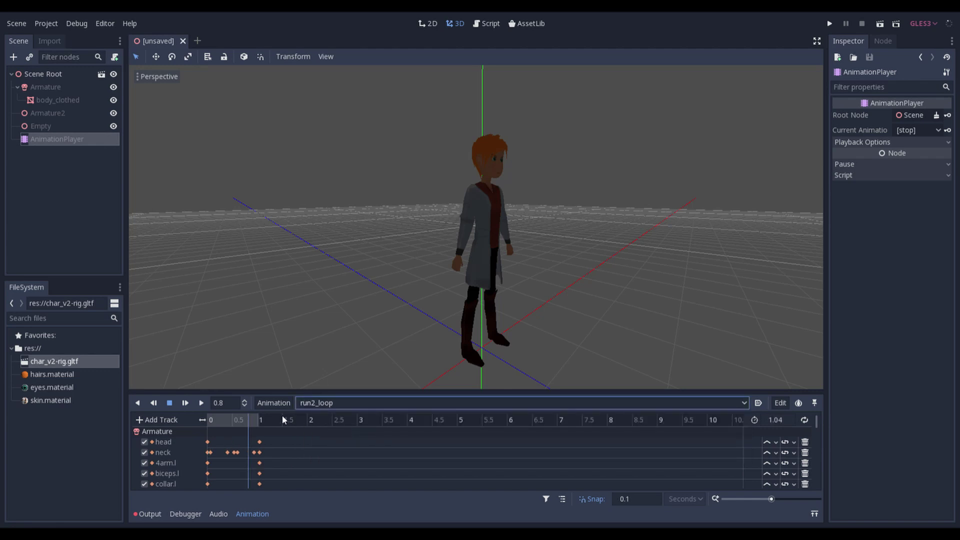
left_click(201, 403)
scroll(280, 343, "up", 3)
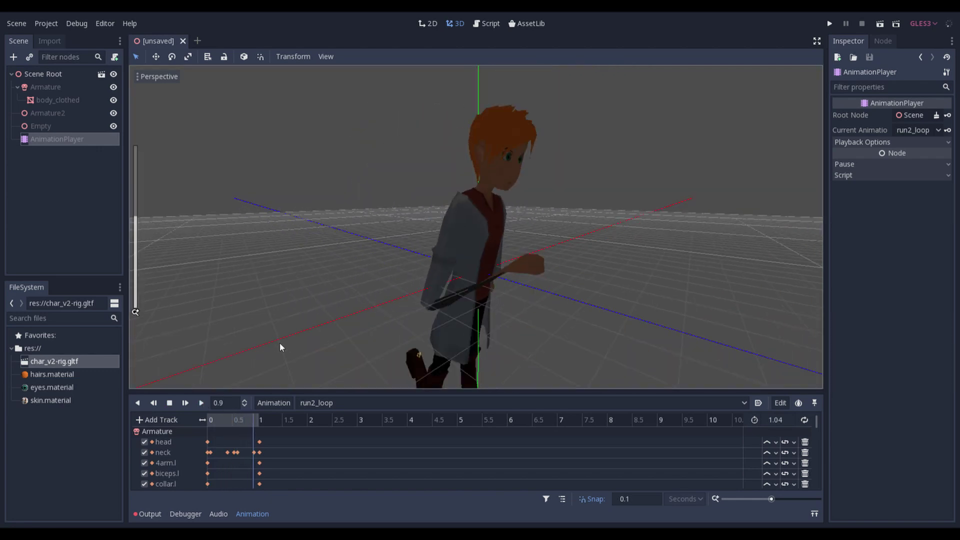
scroll(280, 343, "down", 3)
middle_click_drag(422, 295, 490, 294)
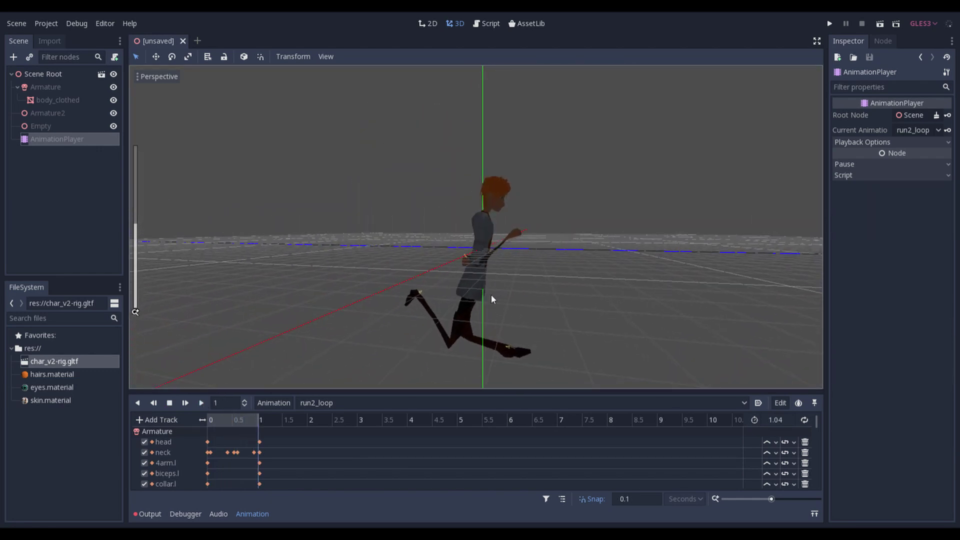
scroll(491, 298, "down", 1)
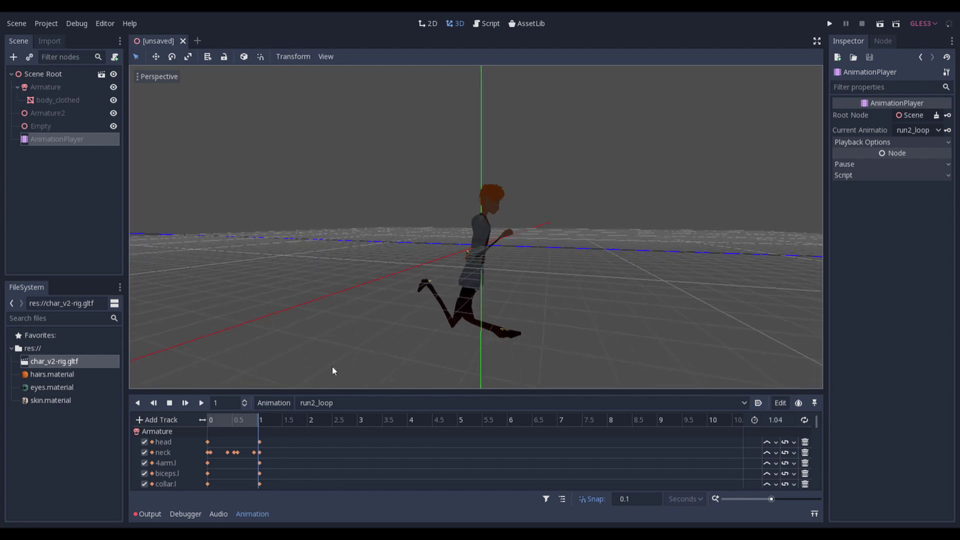
Switch to run_loop.001 and play it, orbiting between side and front views to check it.
left_click(356, 401)
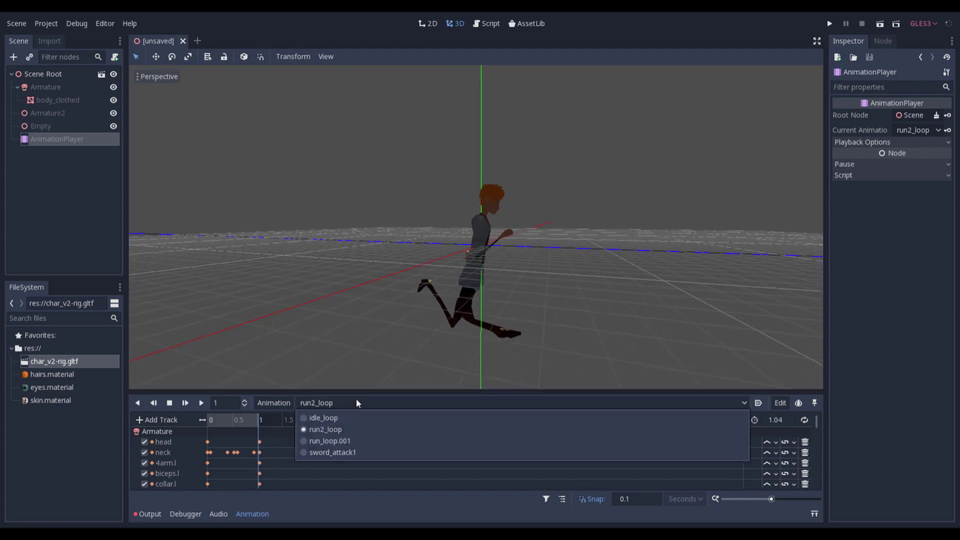
left_click(370, 441)
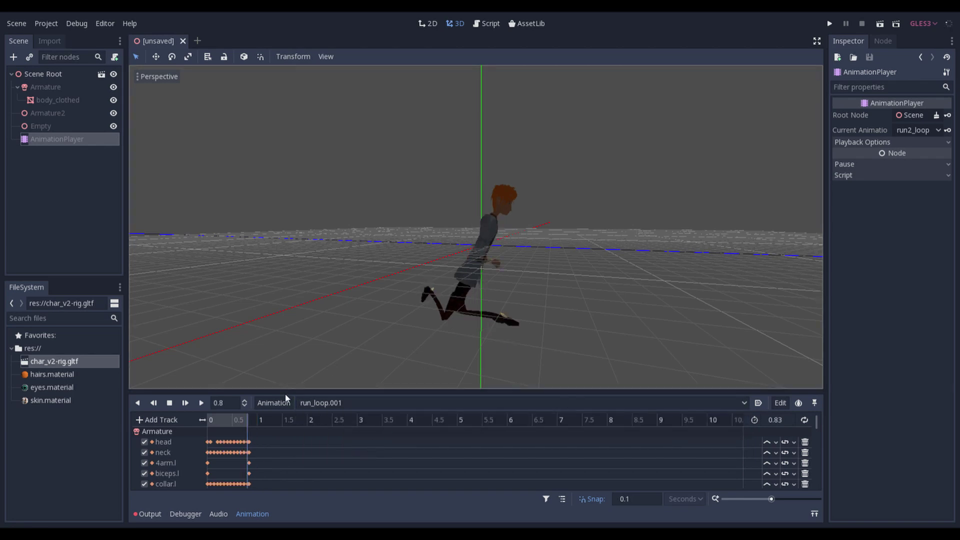
left_click(186, 403)
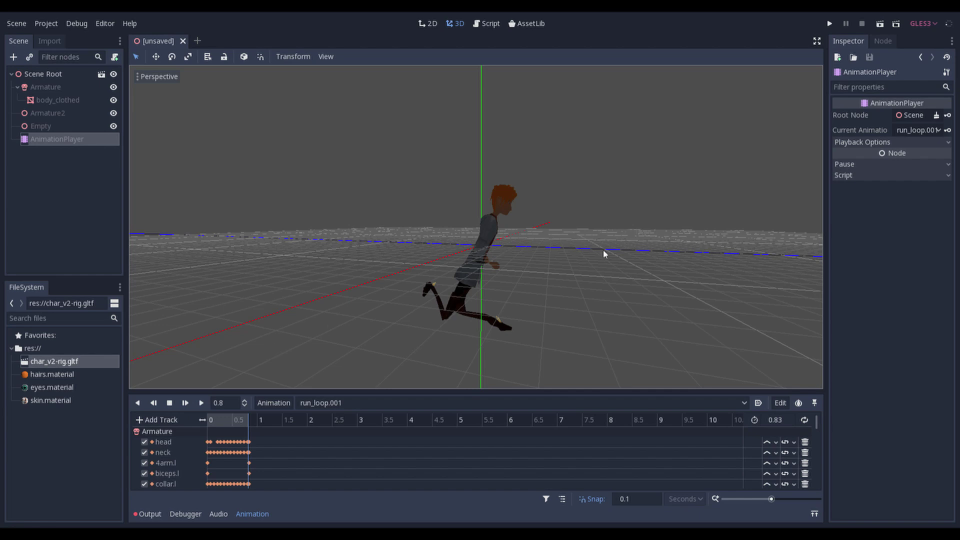
middle_click_drag(604, 255, 387, 296)
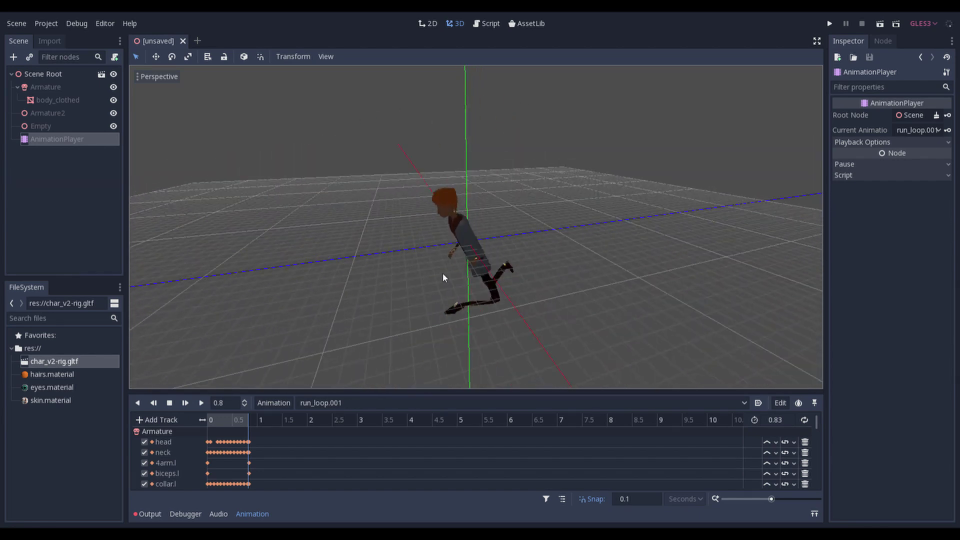
middle_click_drag(442, 278, 611, 285)
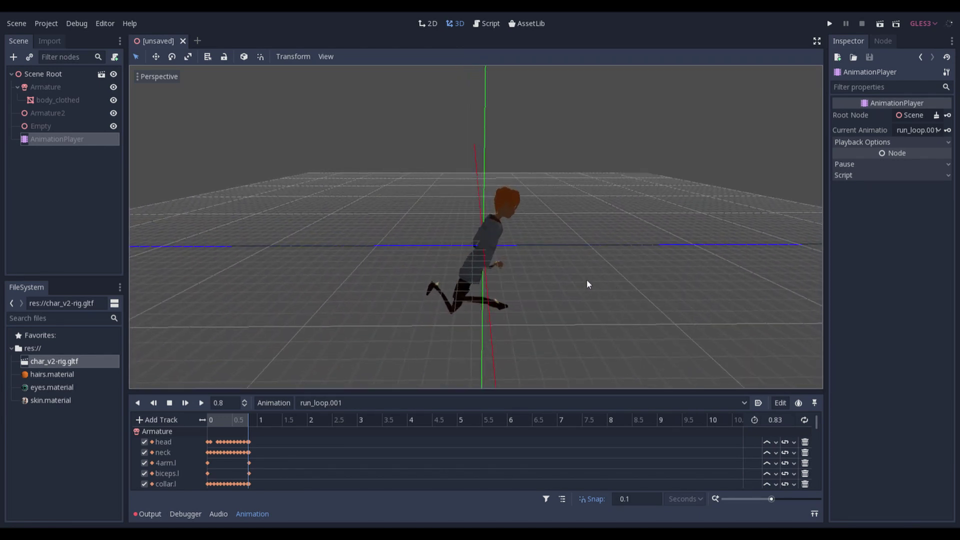
scroll(555, 268, "up", 3)
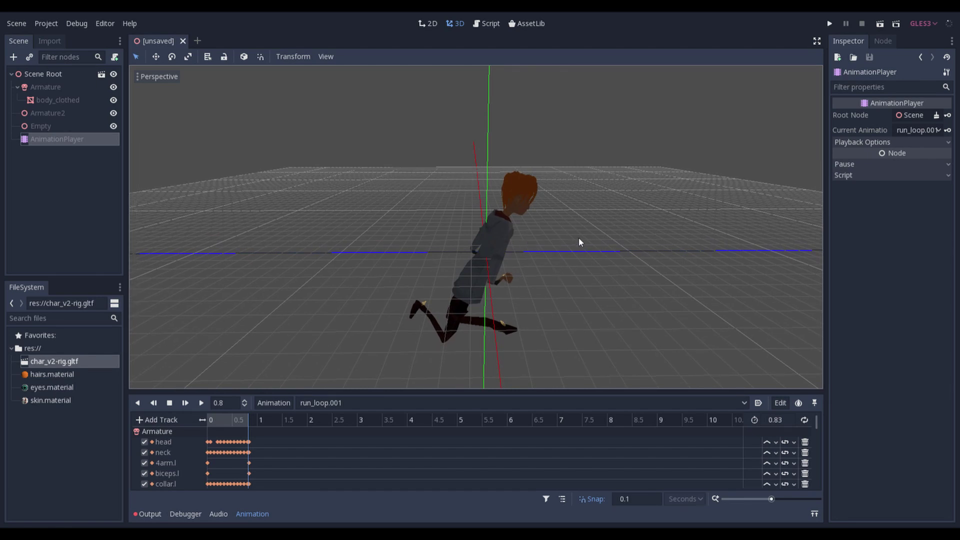
middle_click_drag(579, 242, 405, 256)
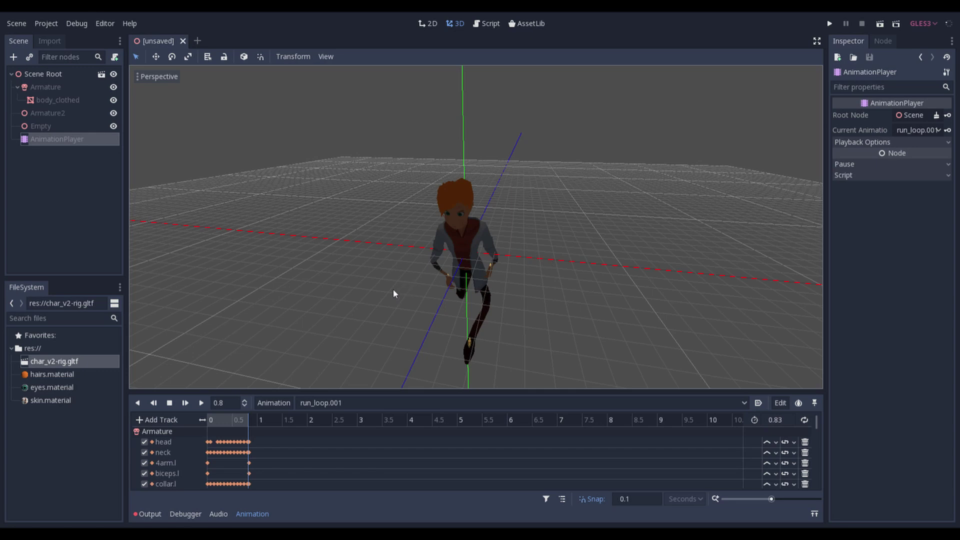
middle_click_drag(360, 289, 511, 280)
scroll(510, 280, "up", 4)
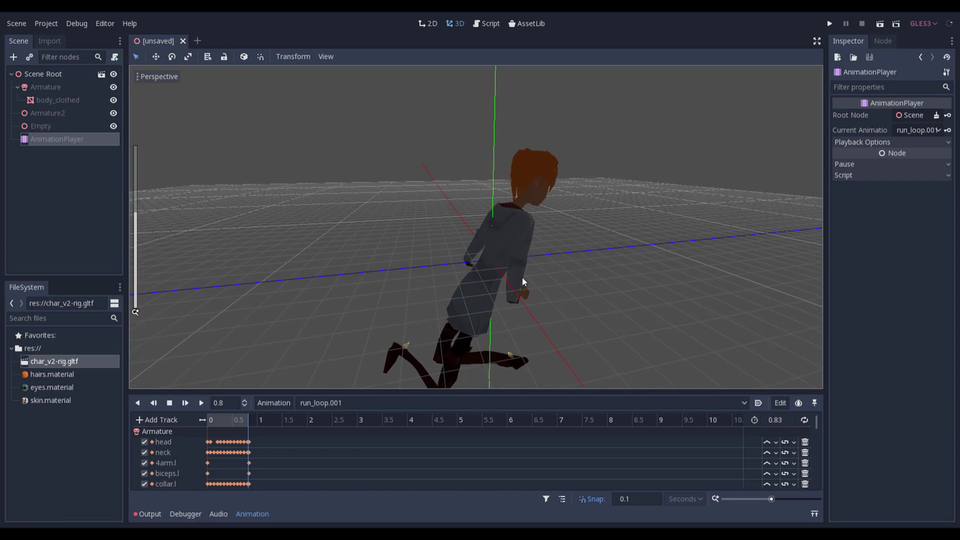
middle_click_drag(632, 277, 371, 273)
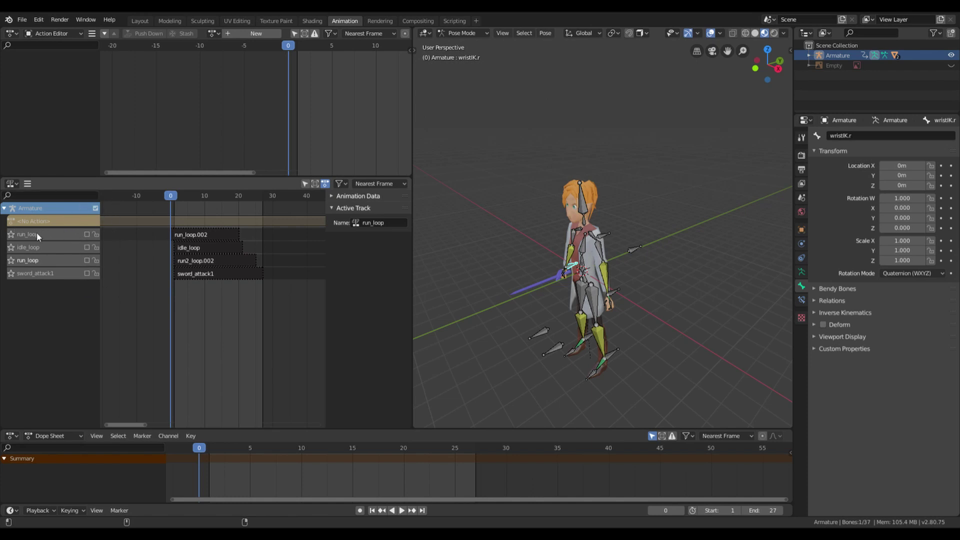
Tick the Armature row's checkbox in the NLA editor to evaluate its NLA stack.
left_click(96, 208)
Export the scene as Godot Engine (.escn) to D:\coding\godot\import_test\char_v2-rig.escn.
left_click(22, 19)
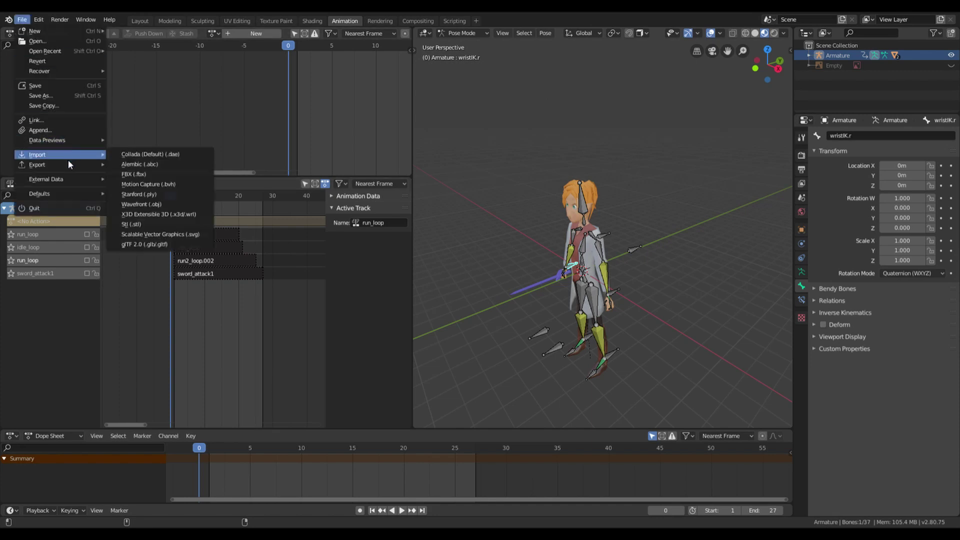
mouse_move(67, 167)
left_click(150, 254)
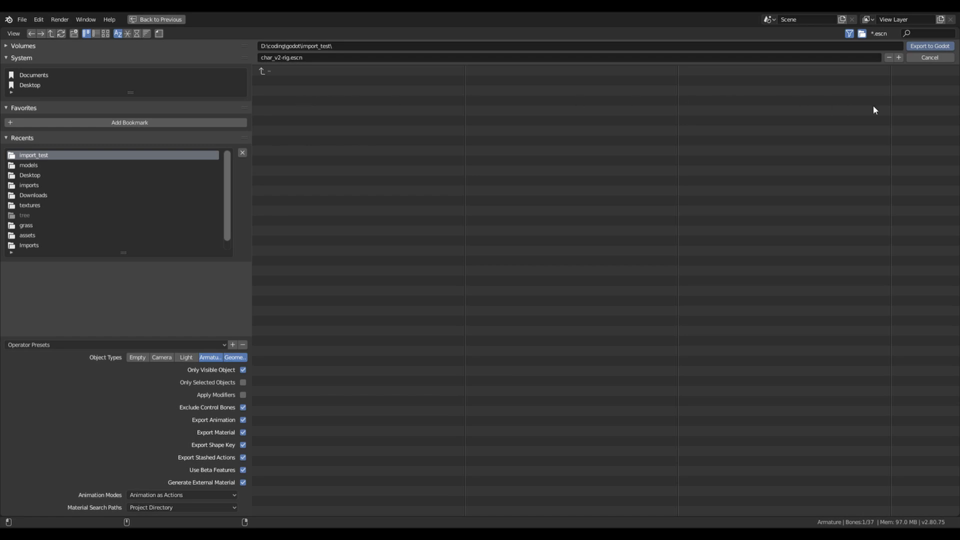
left_click(925, 48)
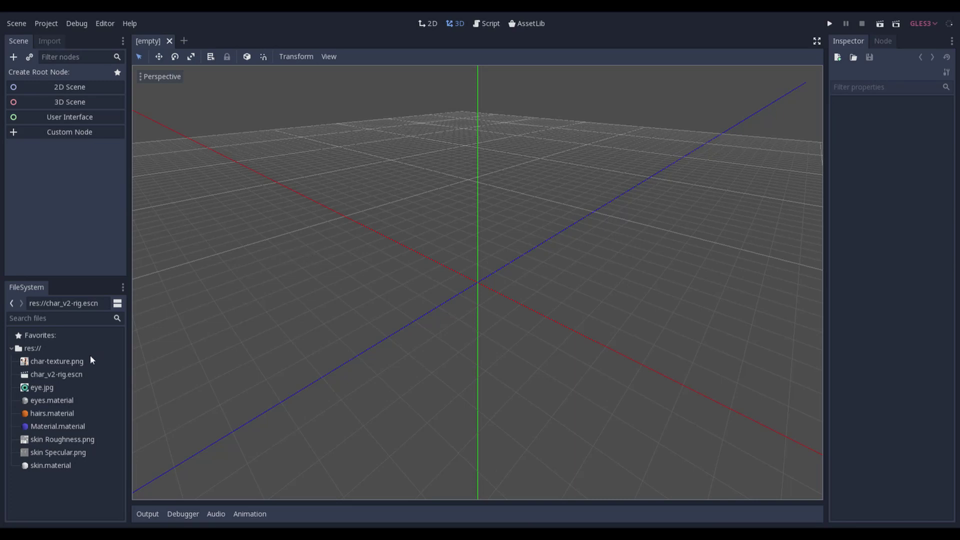
Open char_v2-rig.escn despite the warning and orbit to see the character holding its sword.
left_click(61, 378)
double_click(60, 379)
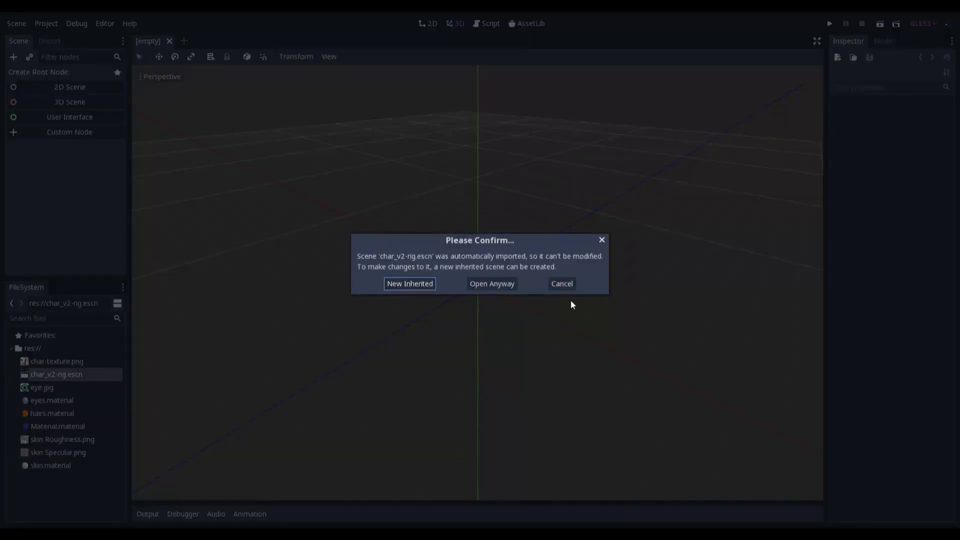
left_click(498, 285)
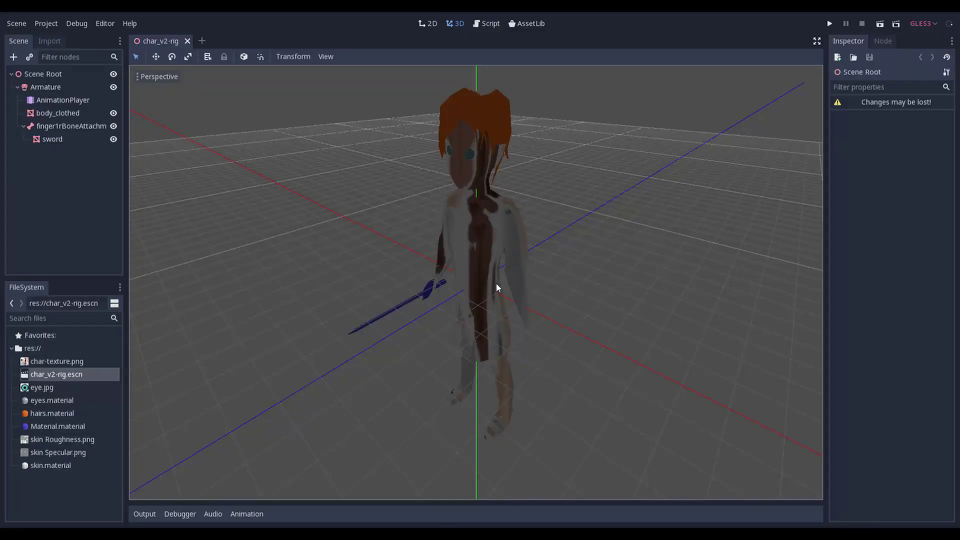
middle_click_drag(423, 336, 465, 332)
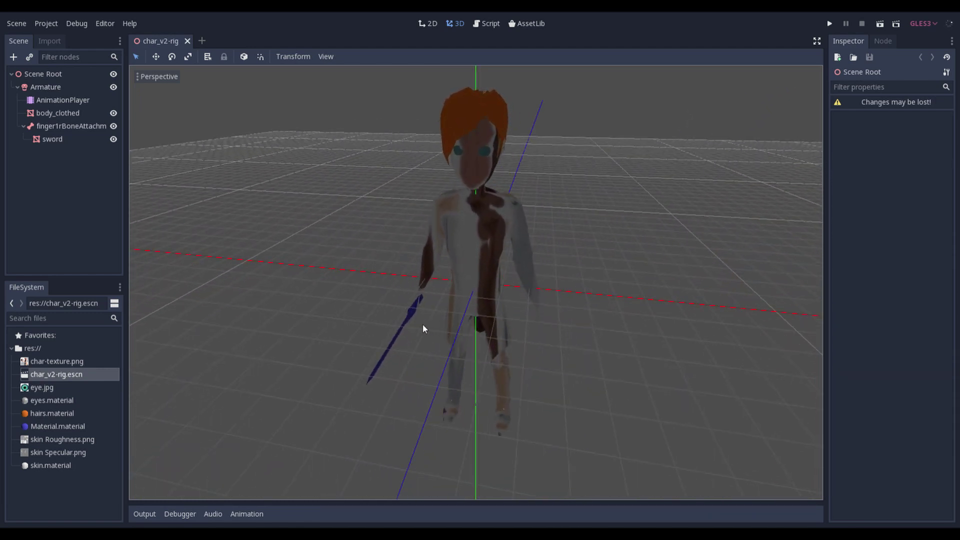
mouse_move(460, 334)
middle_mouse_down()
mouse_move(588, 299)
mouse_move(649, 298)
mouse_move(615, 320)
mouse_move(470, 330)
middle_mouse_up()
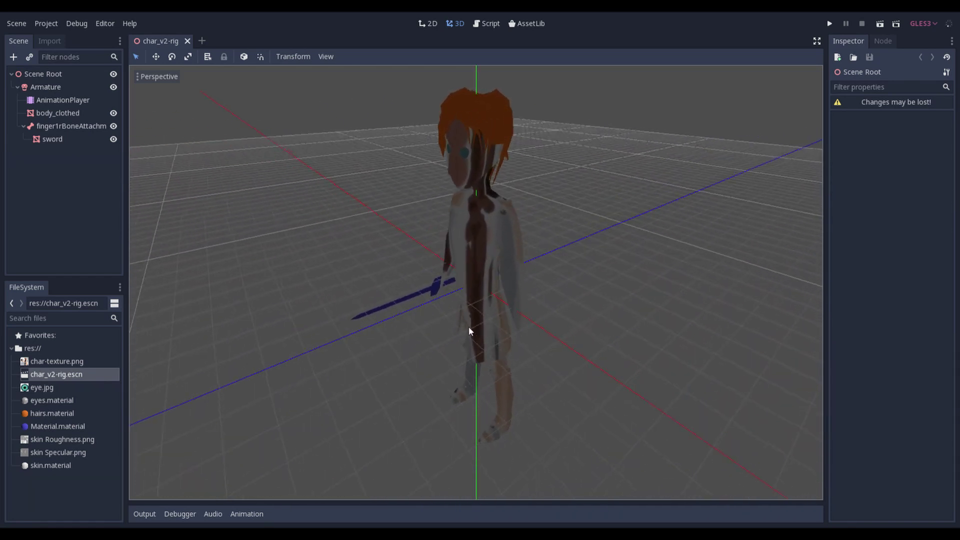
Open the shader of body_clothed's Surface 1 skin.material in the shader editor.
left_click(491, 239)
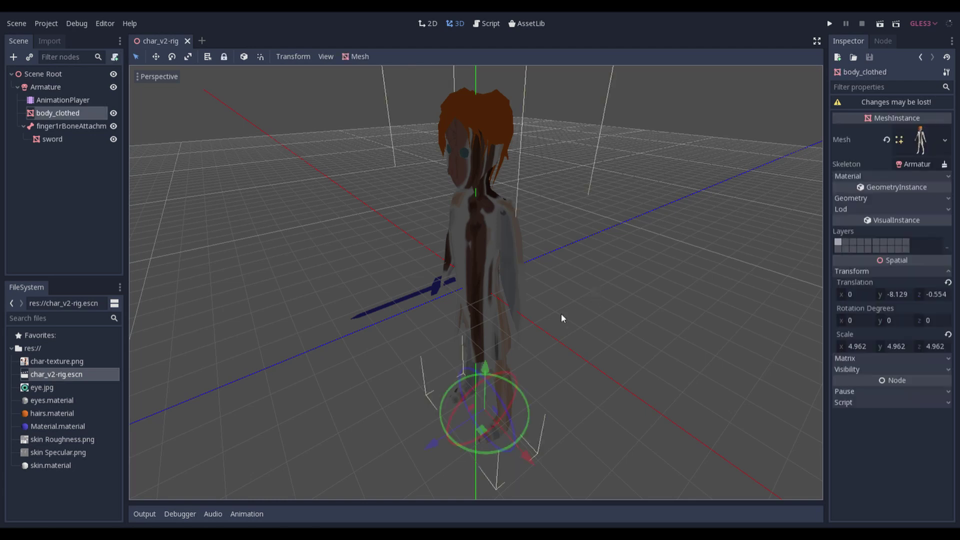
middle_click_drag(561, 313, 670, 297)
left_click(920, 142)
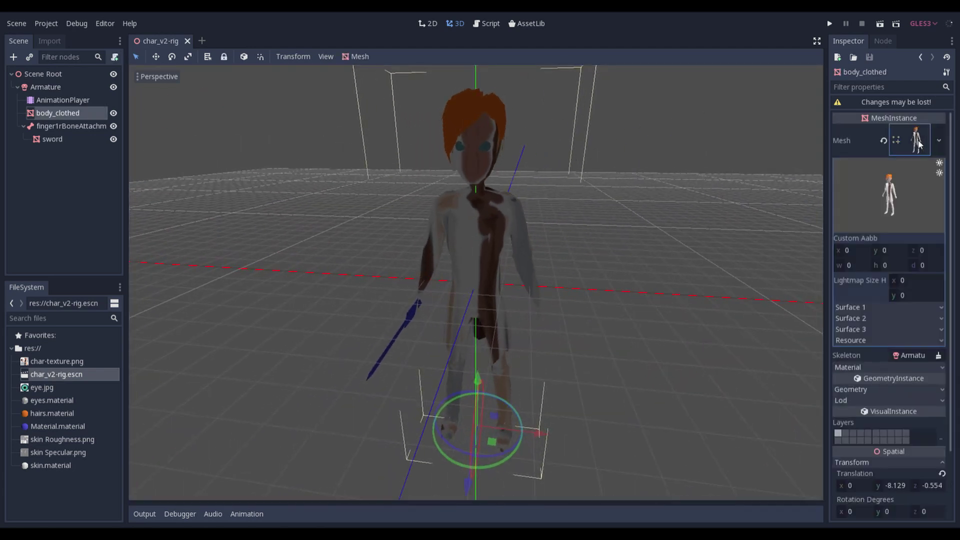
left_click(884, 308)
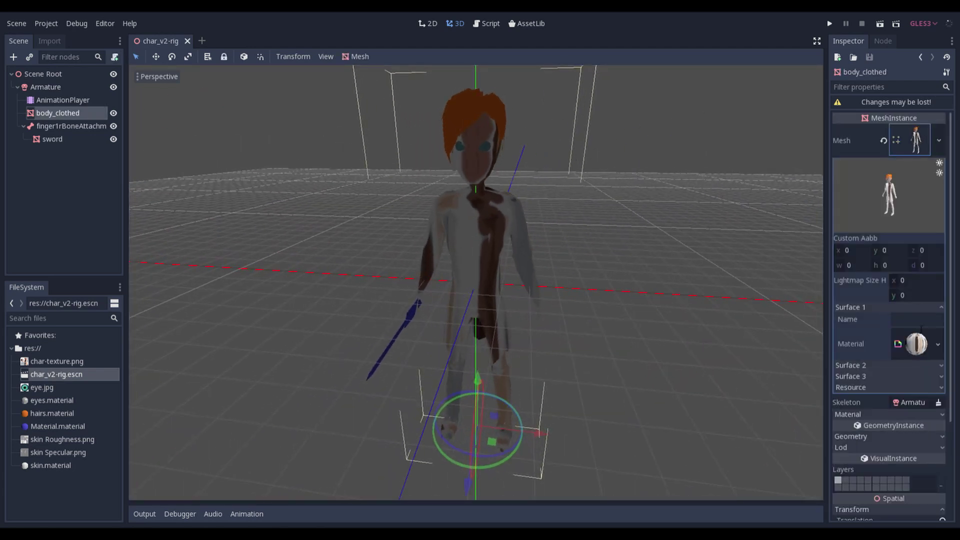
left_click(918, 344)
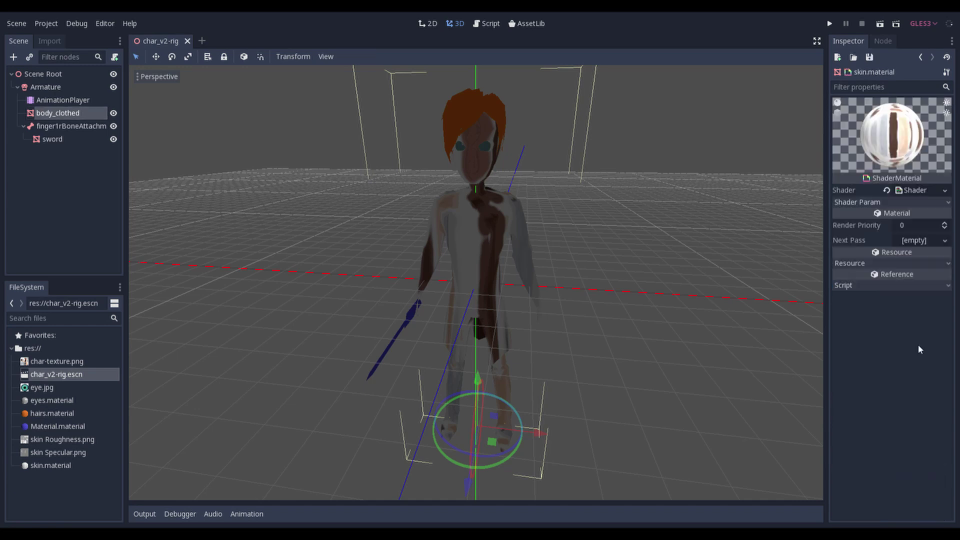
left_click(906, 191)
Replace the AABB_UVW calculation in the vertex function with AABB_UVW.xy = UV;.
scroll(338, 457, "down", 15)
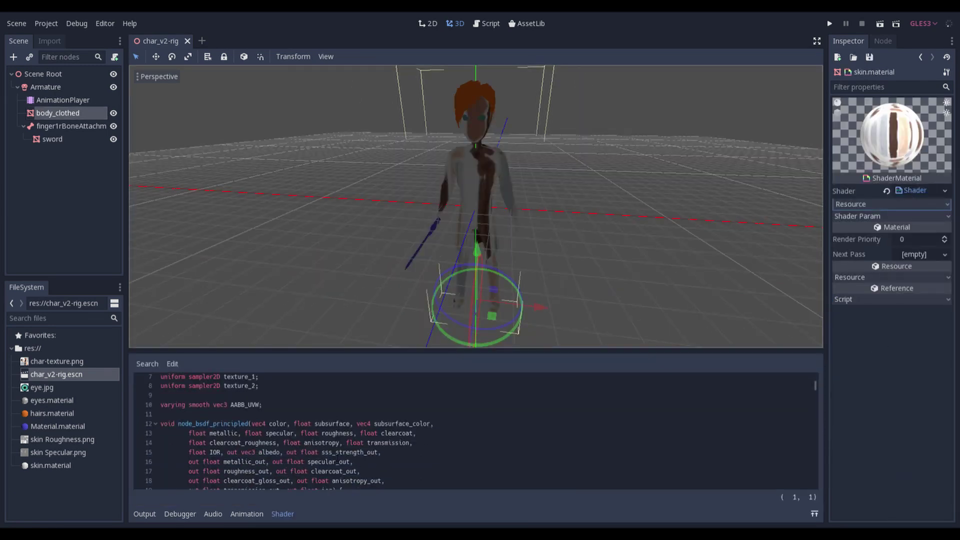
scroll(330, 455, "up", 2)
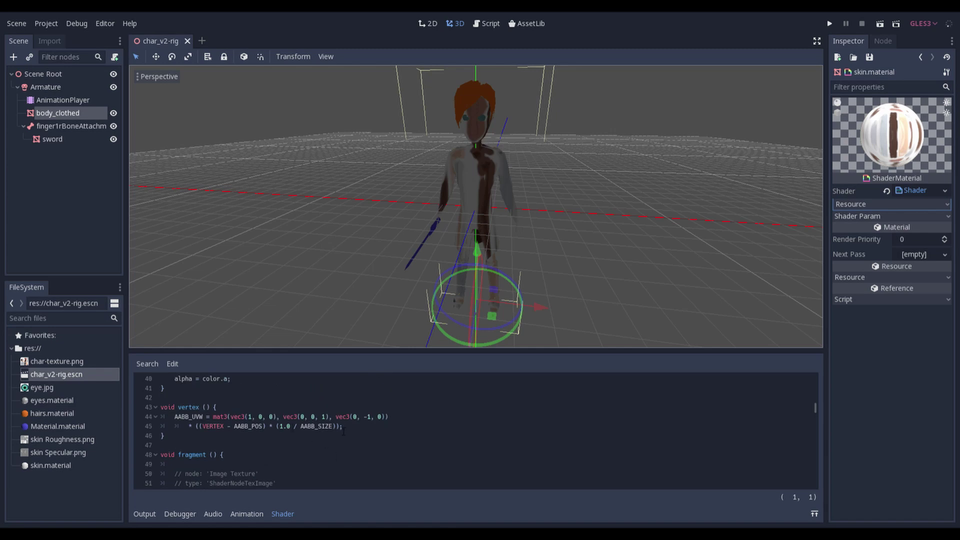
left_click_drag(343, 431, 205, 417)
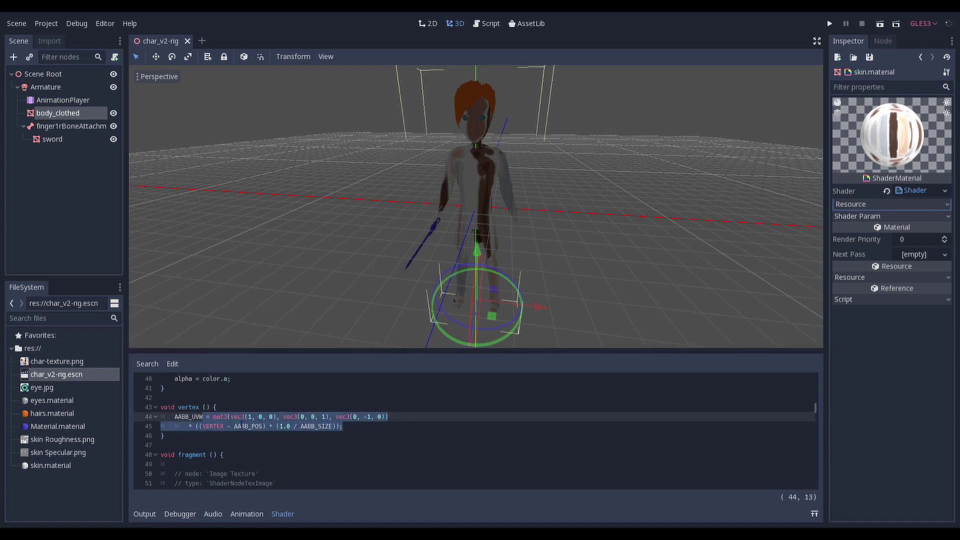
type(".xy = ")
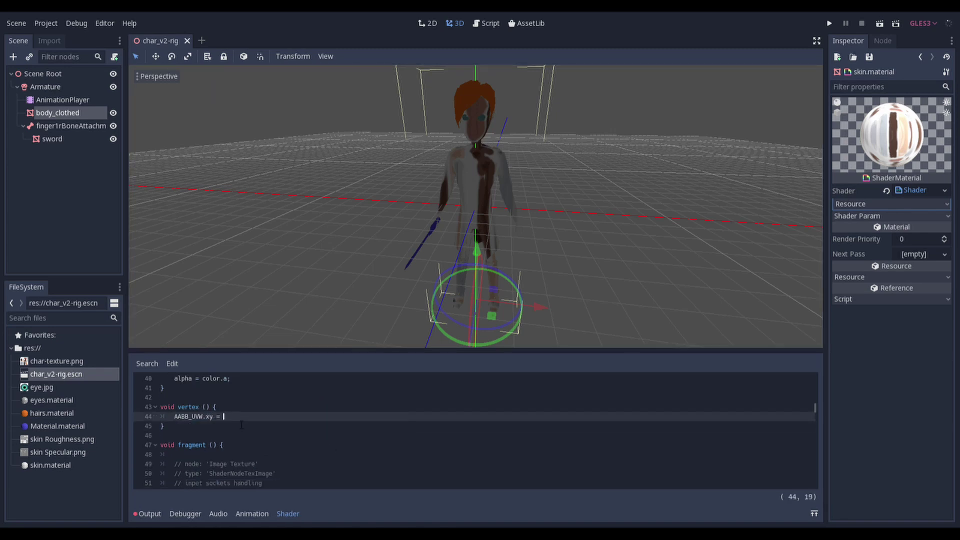
type("UV;")
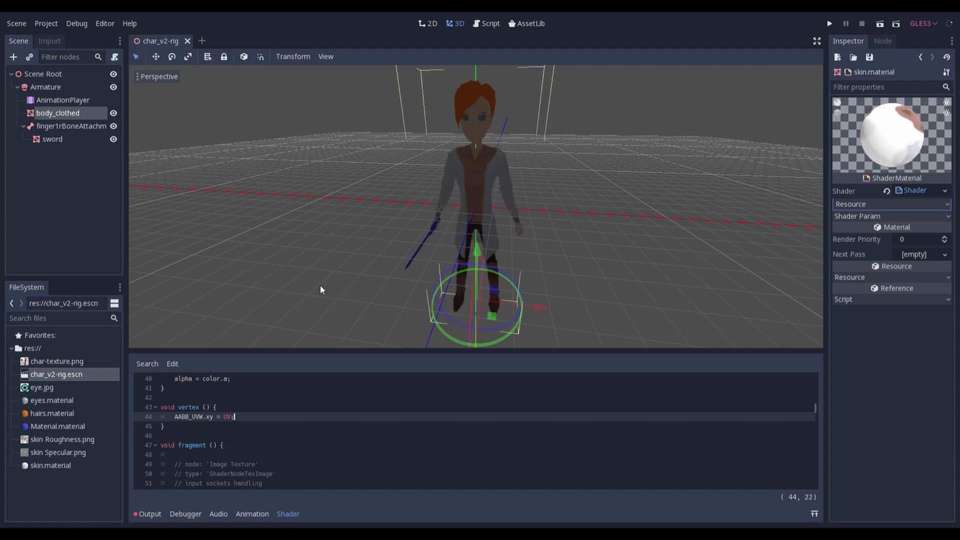
Open the shader of body_clothed's Surface 3 eyes.material.
left_click(484, 119)
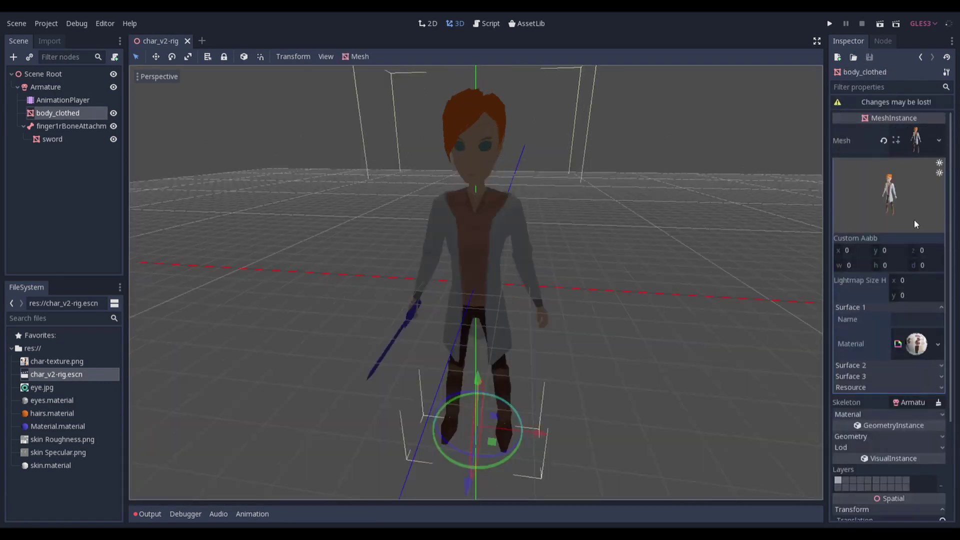
left_click(886, 374)
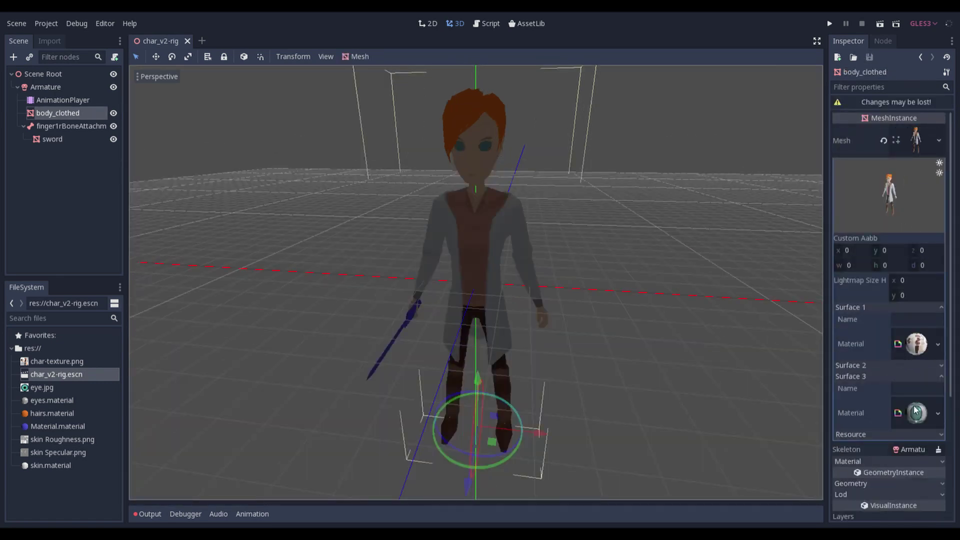
left_click(915, 408)
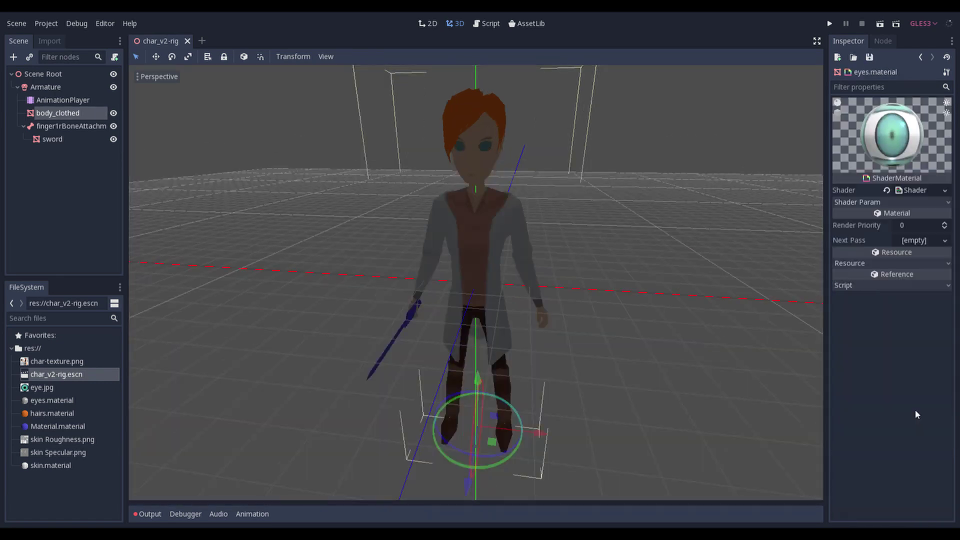
left_click(915, 192)
Rewrite the vertex function's AABB_UVW line as AABB_UVW.xy = UV;.
scroll(371, 428, "down", 20)
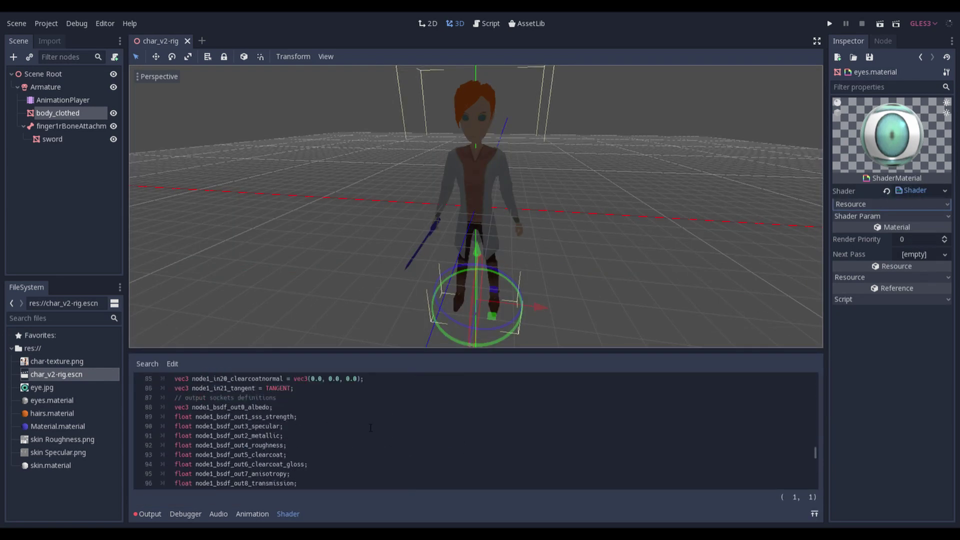
scroll(370, 428, "up", 15)
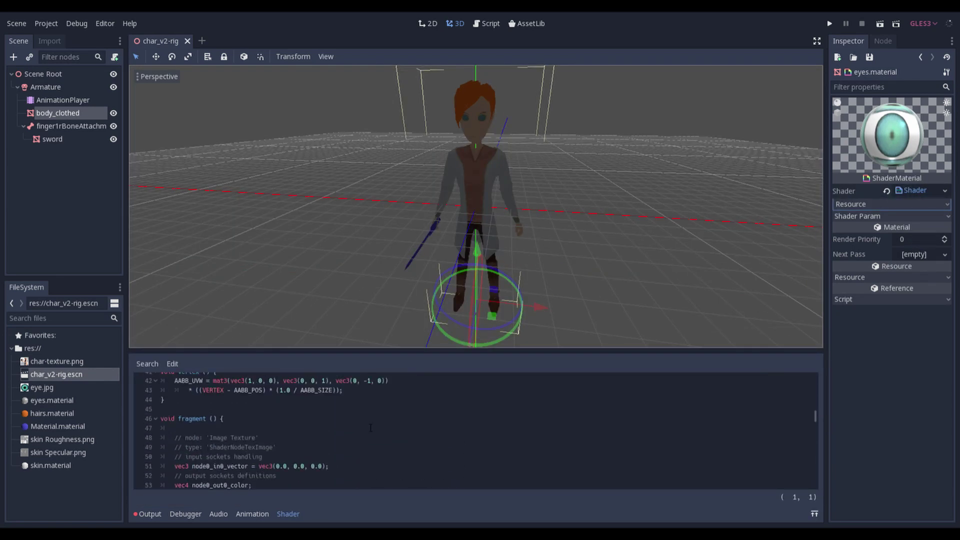
scroll(370, 427, "up", 3)
left_click_drag(343, 463, 204, 454)
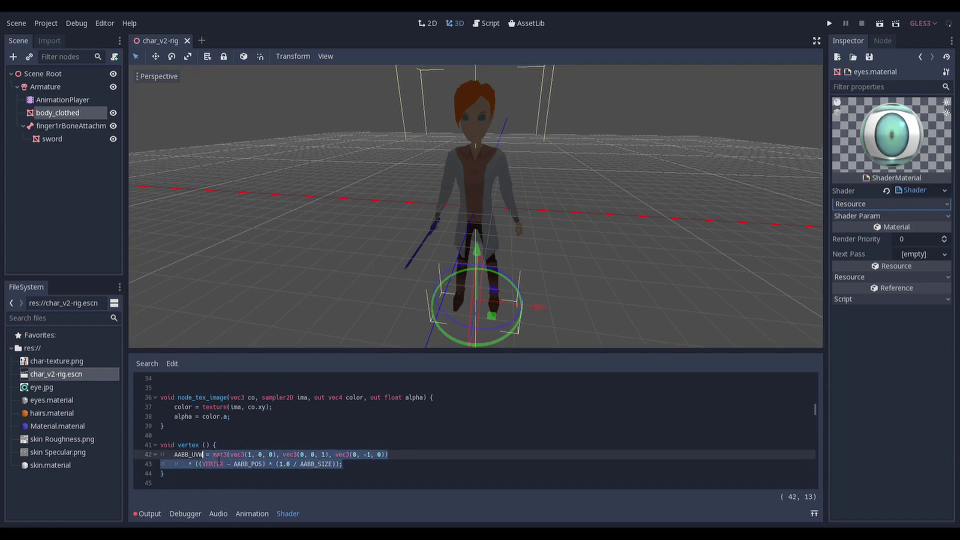
type(".xy = ")
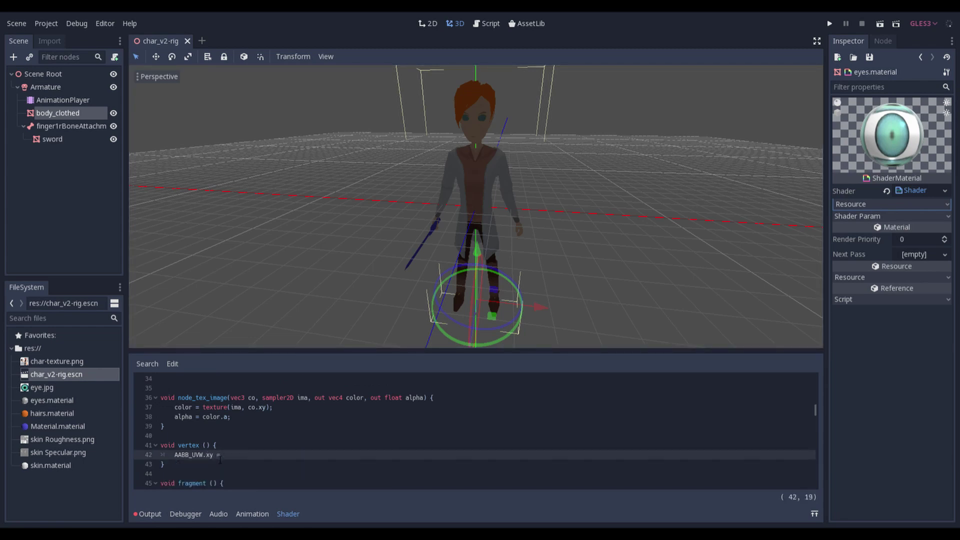
type("UV")
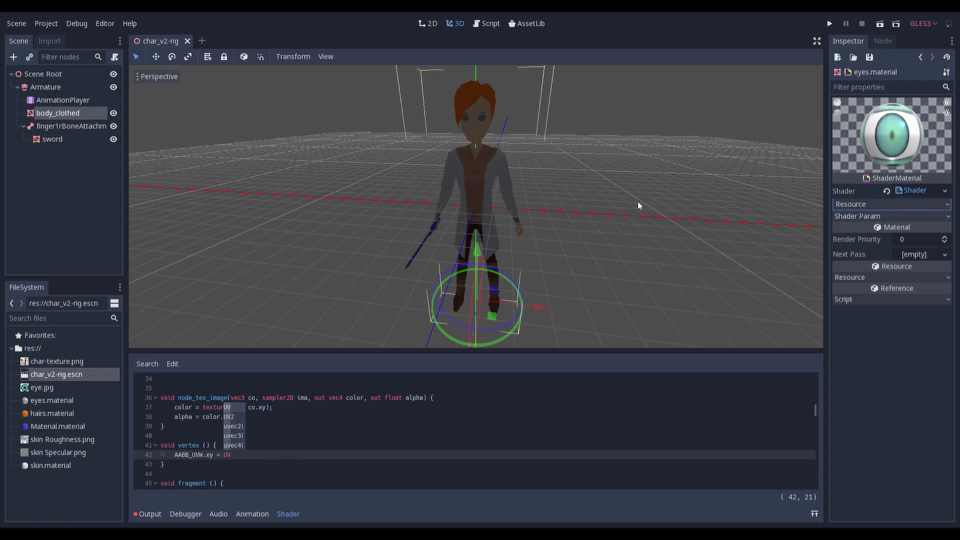
mouse_move(638, 200)
middle_mouse_down()
mouse_move(595, 206)
mouse_move(624, 204)
middle_mouse_up()
type(";")
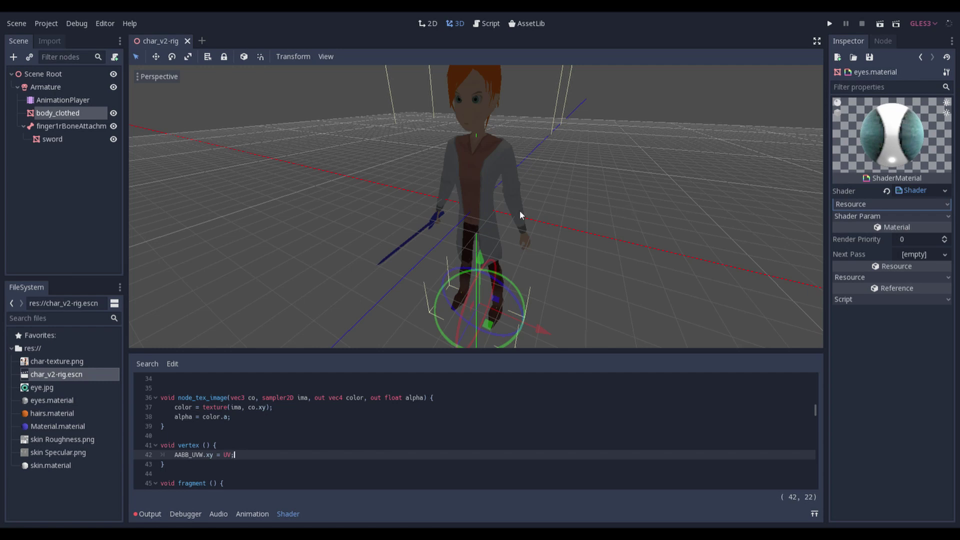
middle_click_drag(342, 202, 669, 209)
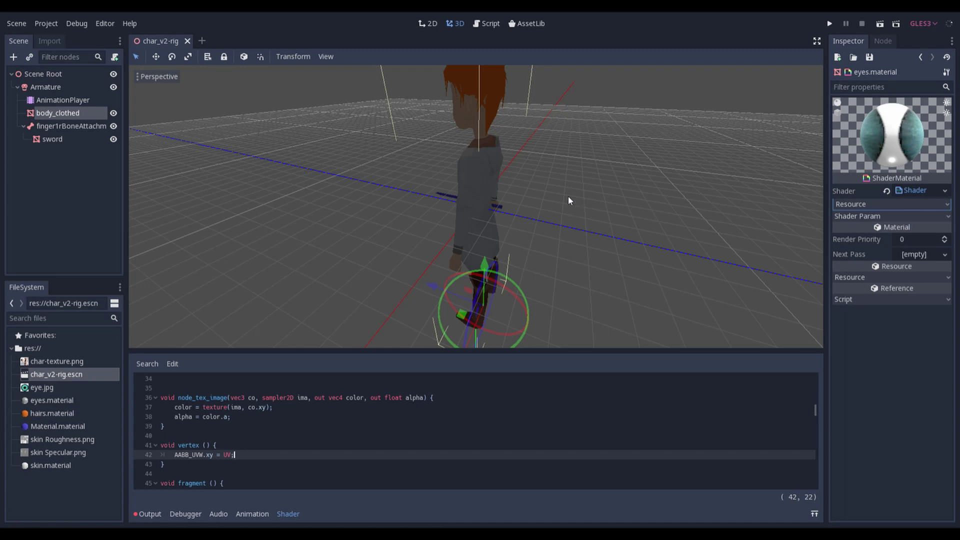
scroll(571, 205, "down", 3)
middle_click_drag(625, 245, 320, 245)
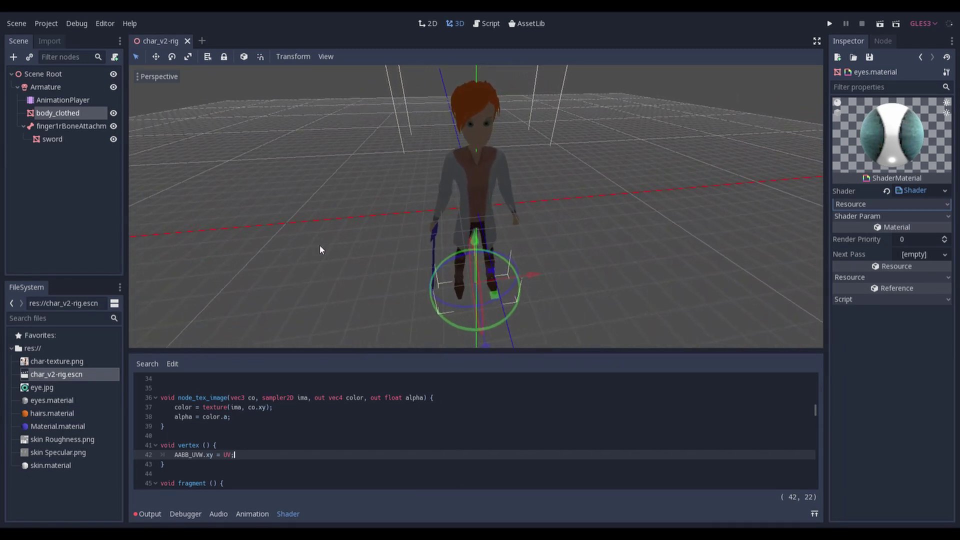
middle_click_drag(657, 220, 520, 259)
scroll(491, 298, "up", 3)
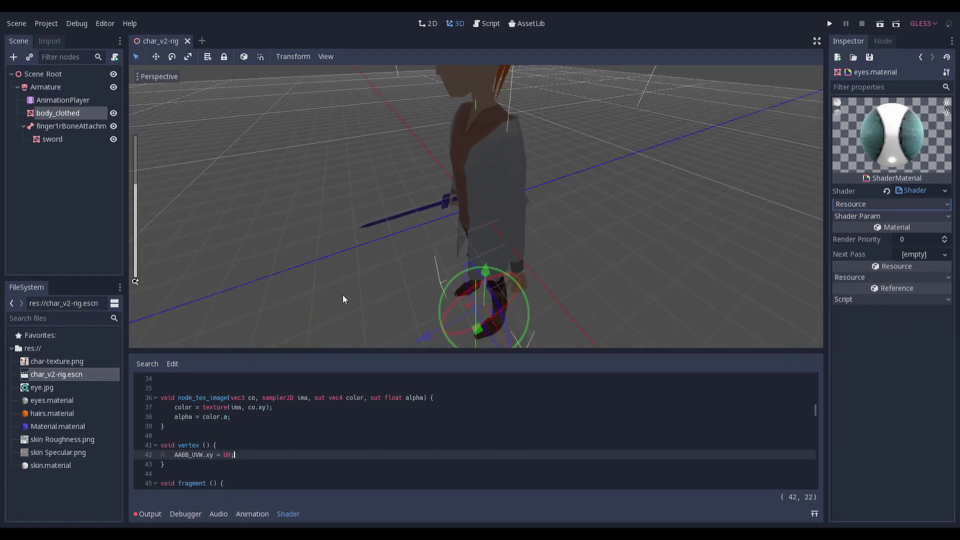
scroll(341, 294, "down", 2)
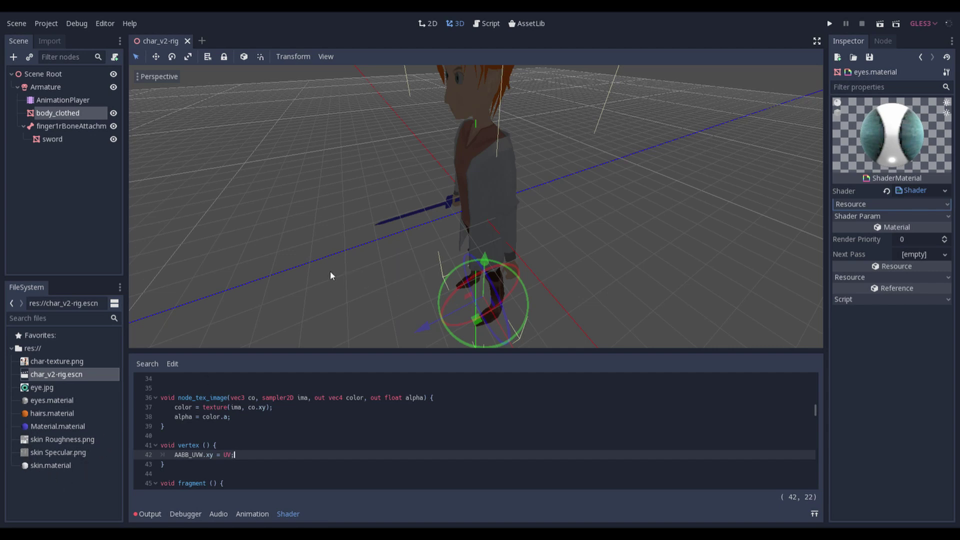
middle_click_drag(329, 275, 402, 264)
middle_click_drag(497, 265, 369, 258)
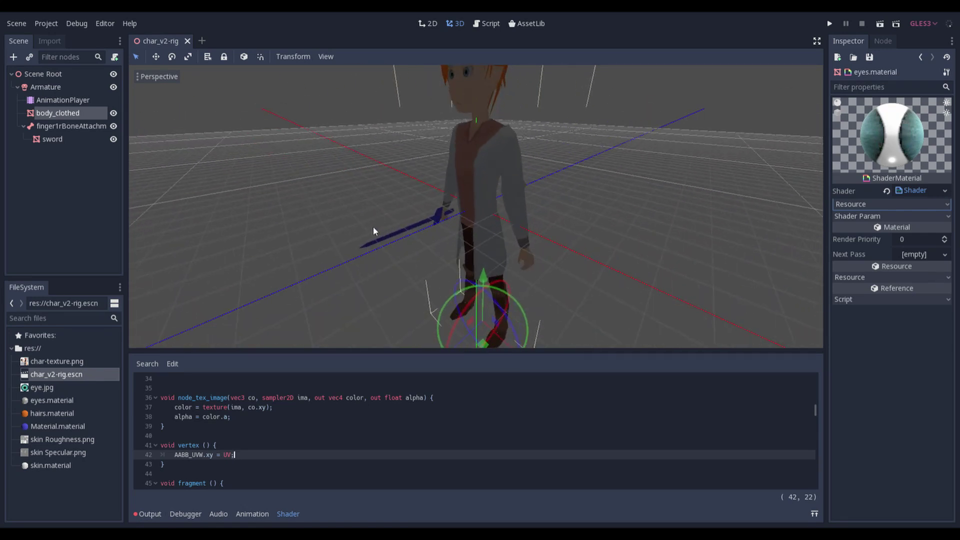
Play the run2_loop.002 animation on the AnimationPlayer.
left_click(56, 102)
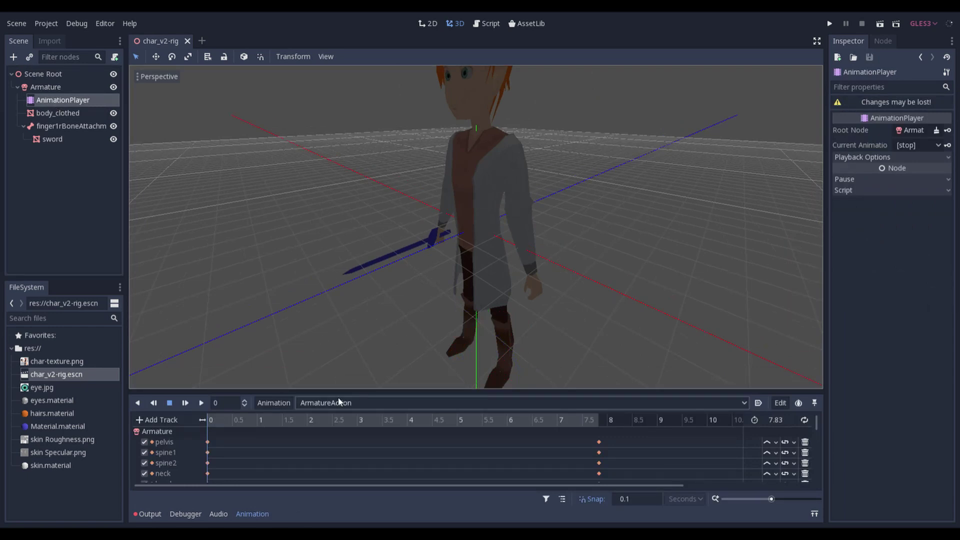
left_click(379, 403)
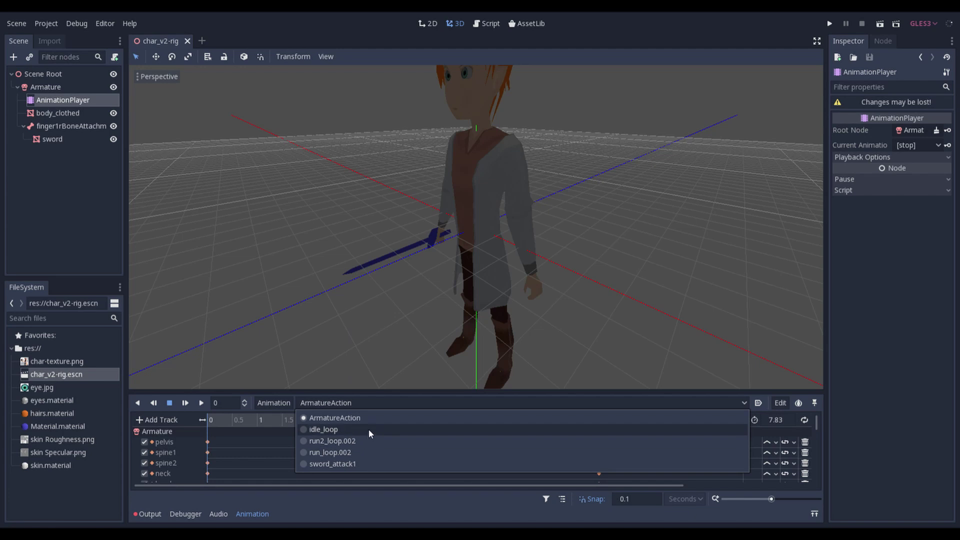
left_click(373, 443)
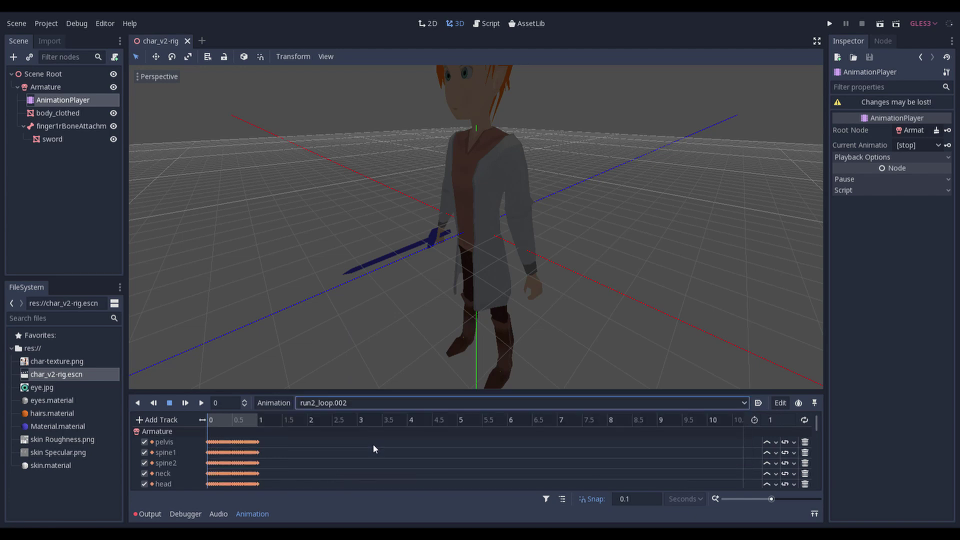
left_click(184, 403)
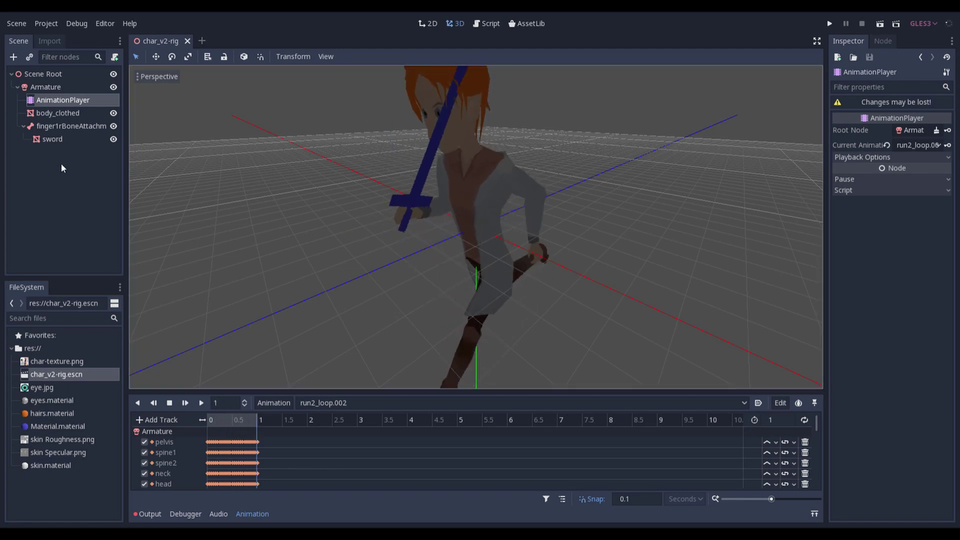
Hide finger1rBoneAttachment and replay the animation with looping enabled.
left_click(113, 126)
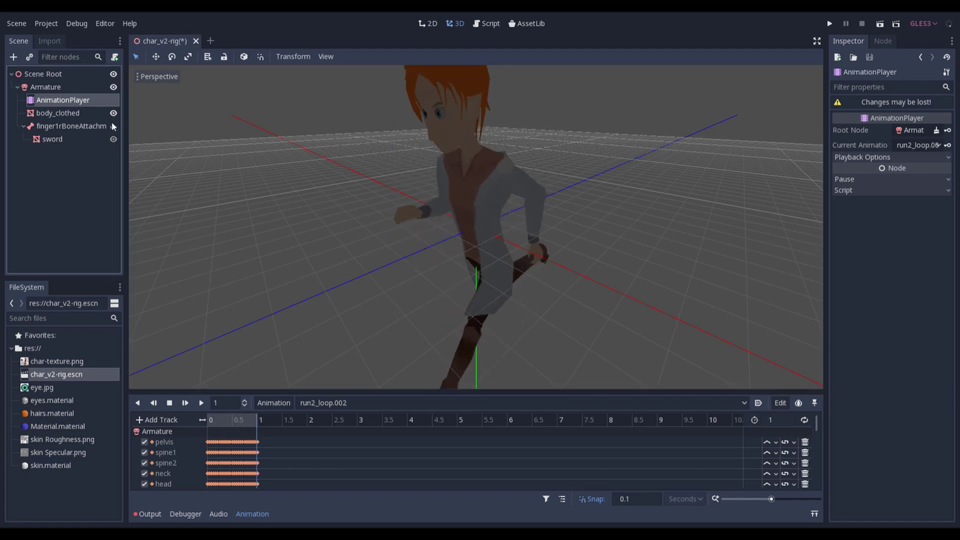
left_click(185, 402)
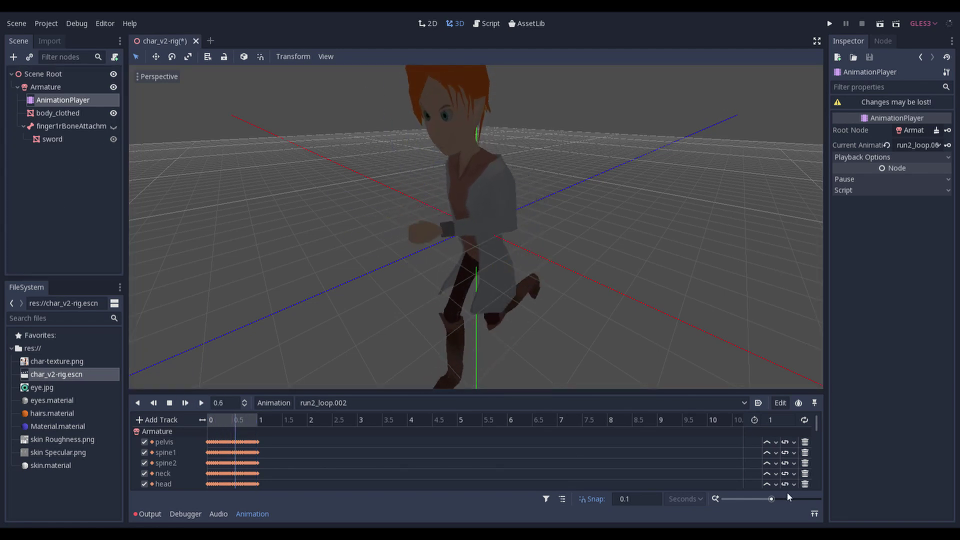
left_click(804, 420)
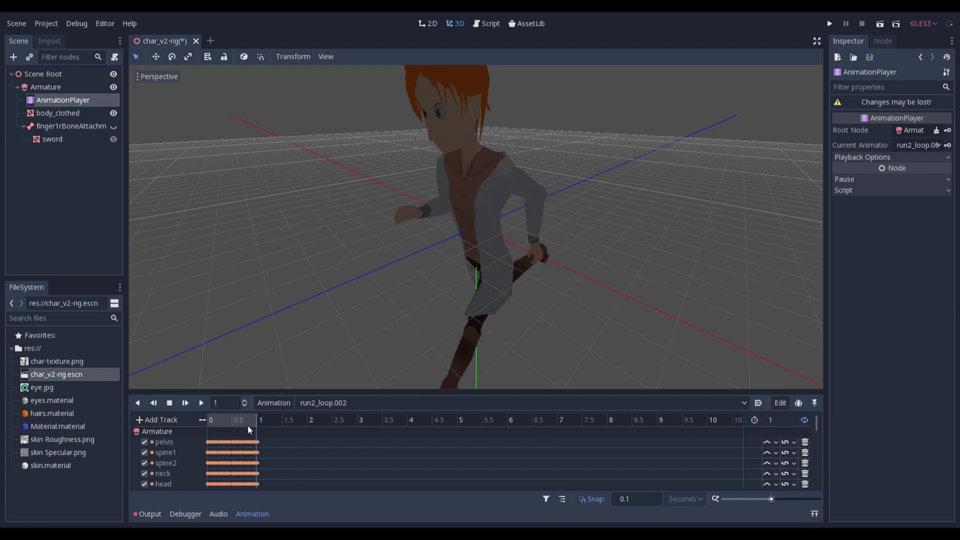
left_click(185, 402)
Switch the AnimationPlayer to the run_loop.002 animation.
middle_click_drag(279, 298, 302, 335)
left_click(388, 403)
left_click(395, 453)
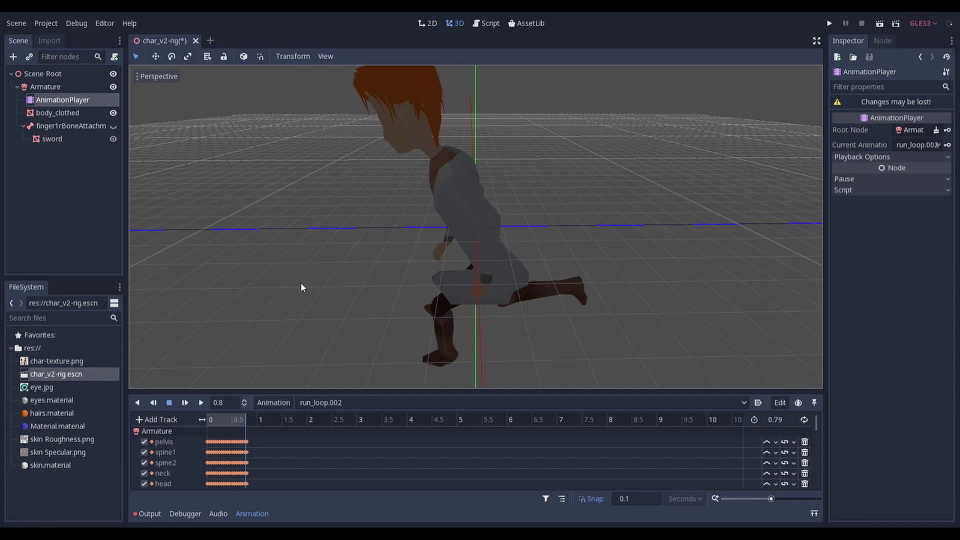
middle_click_drag(304, 286, 412, 287)
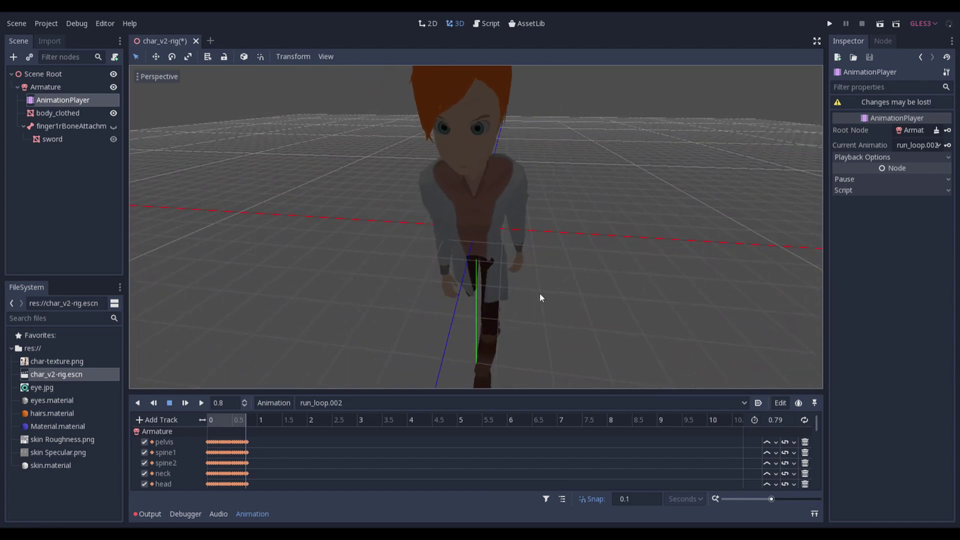